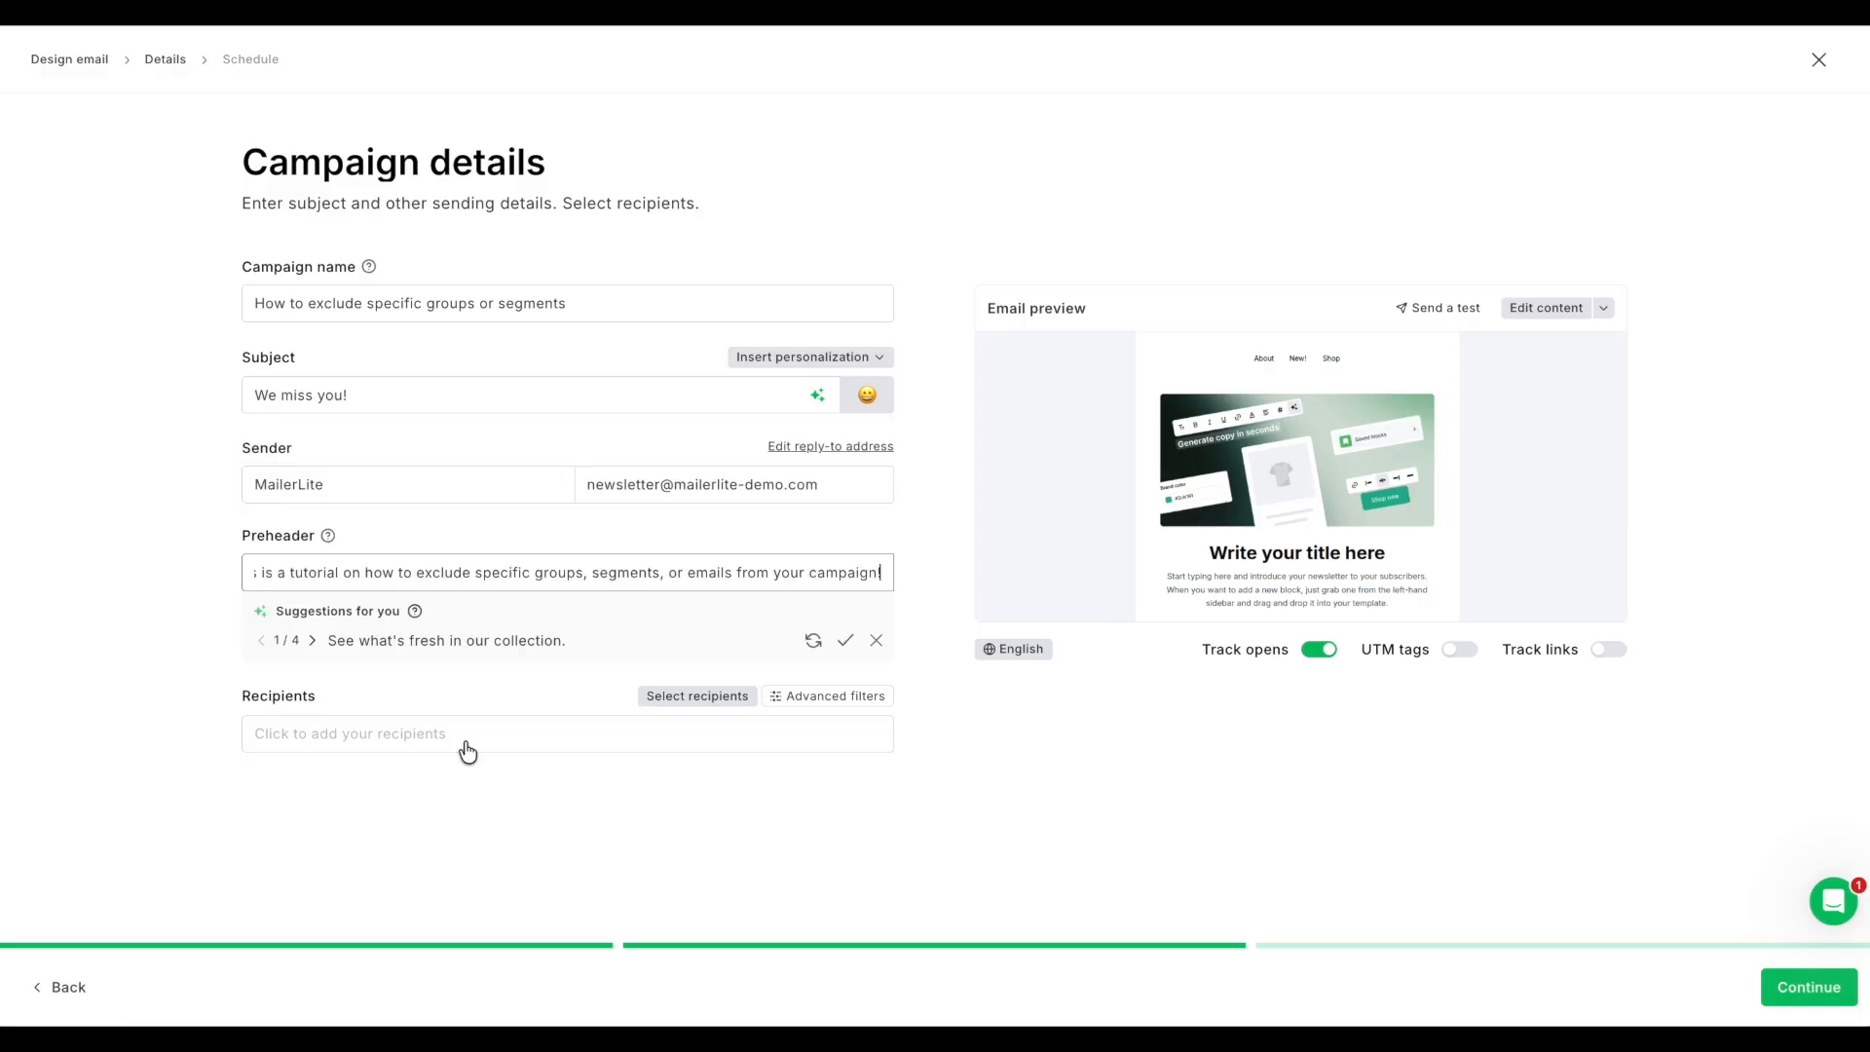
Step: Set the campaign recipients to all active subscribers, excluding the segment "Engaged subscribers - last 30 days"
click(465, 743)
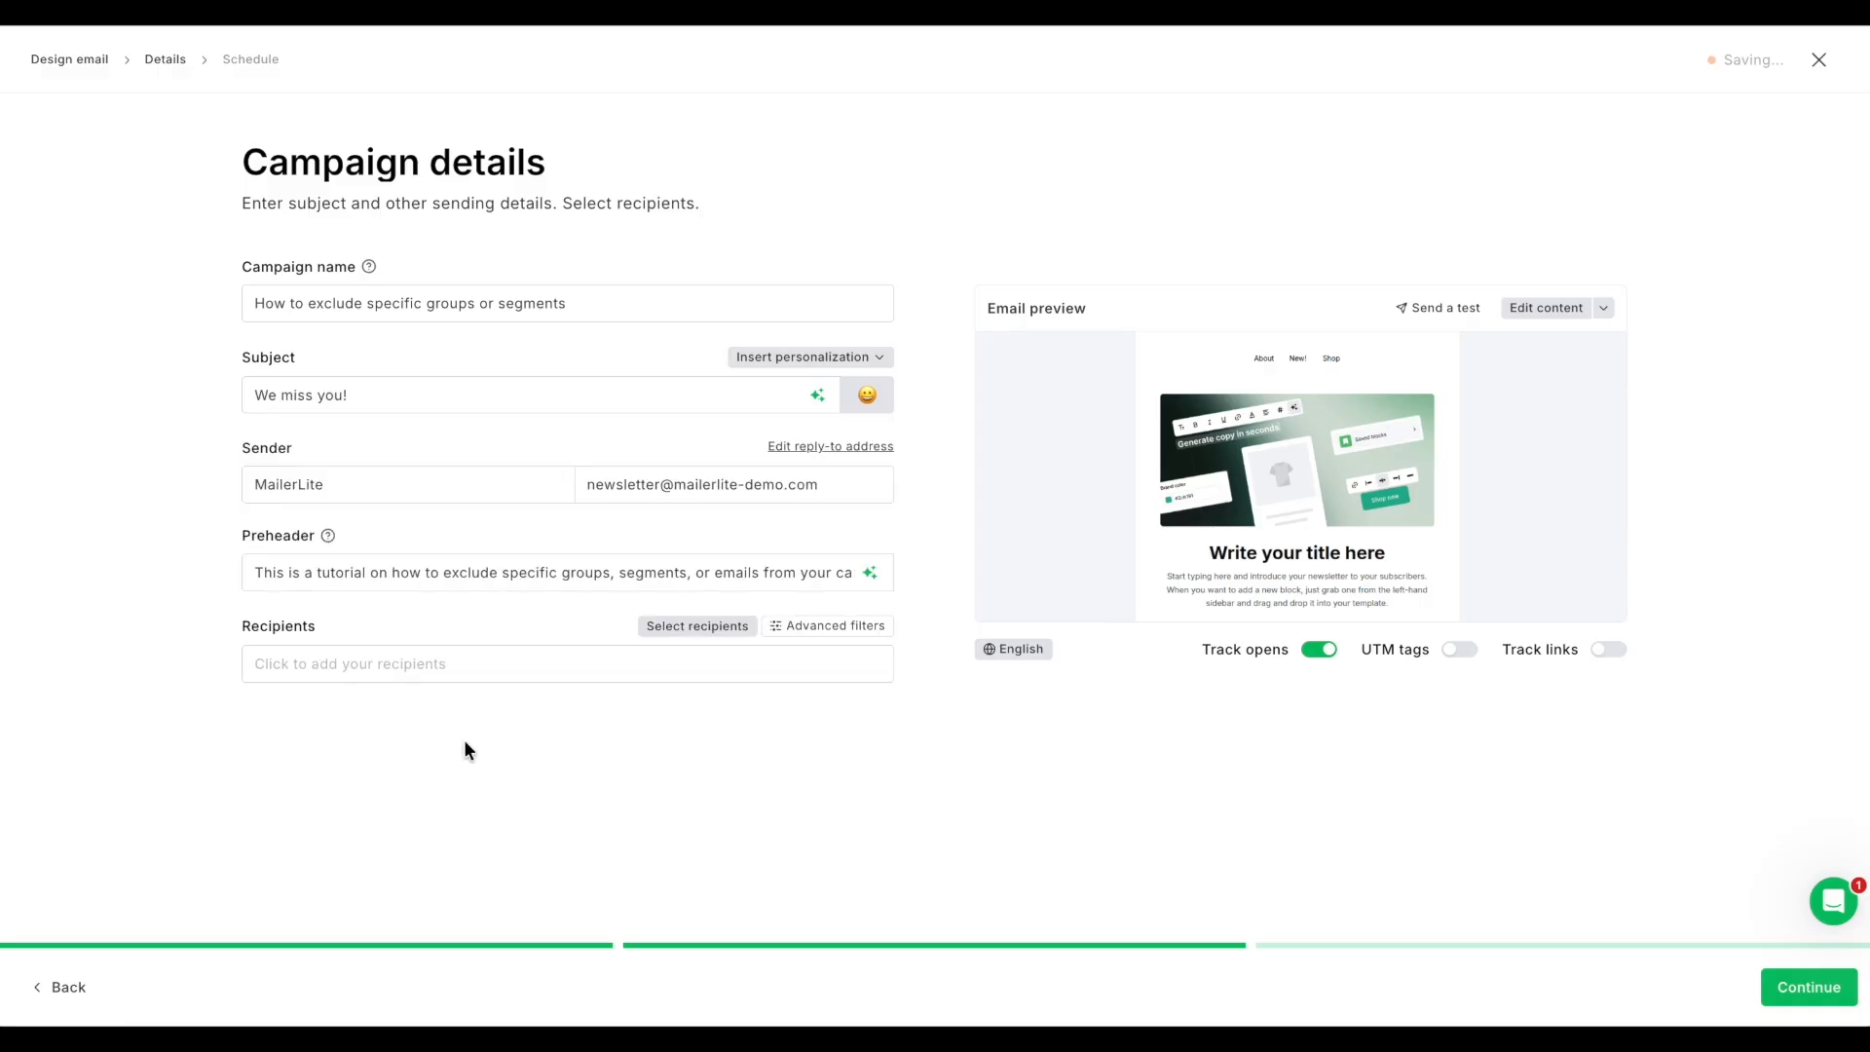
click(476, 663)
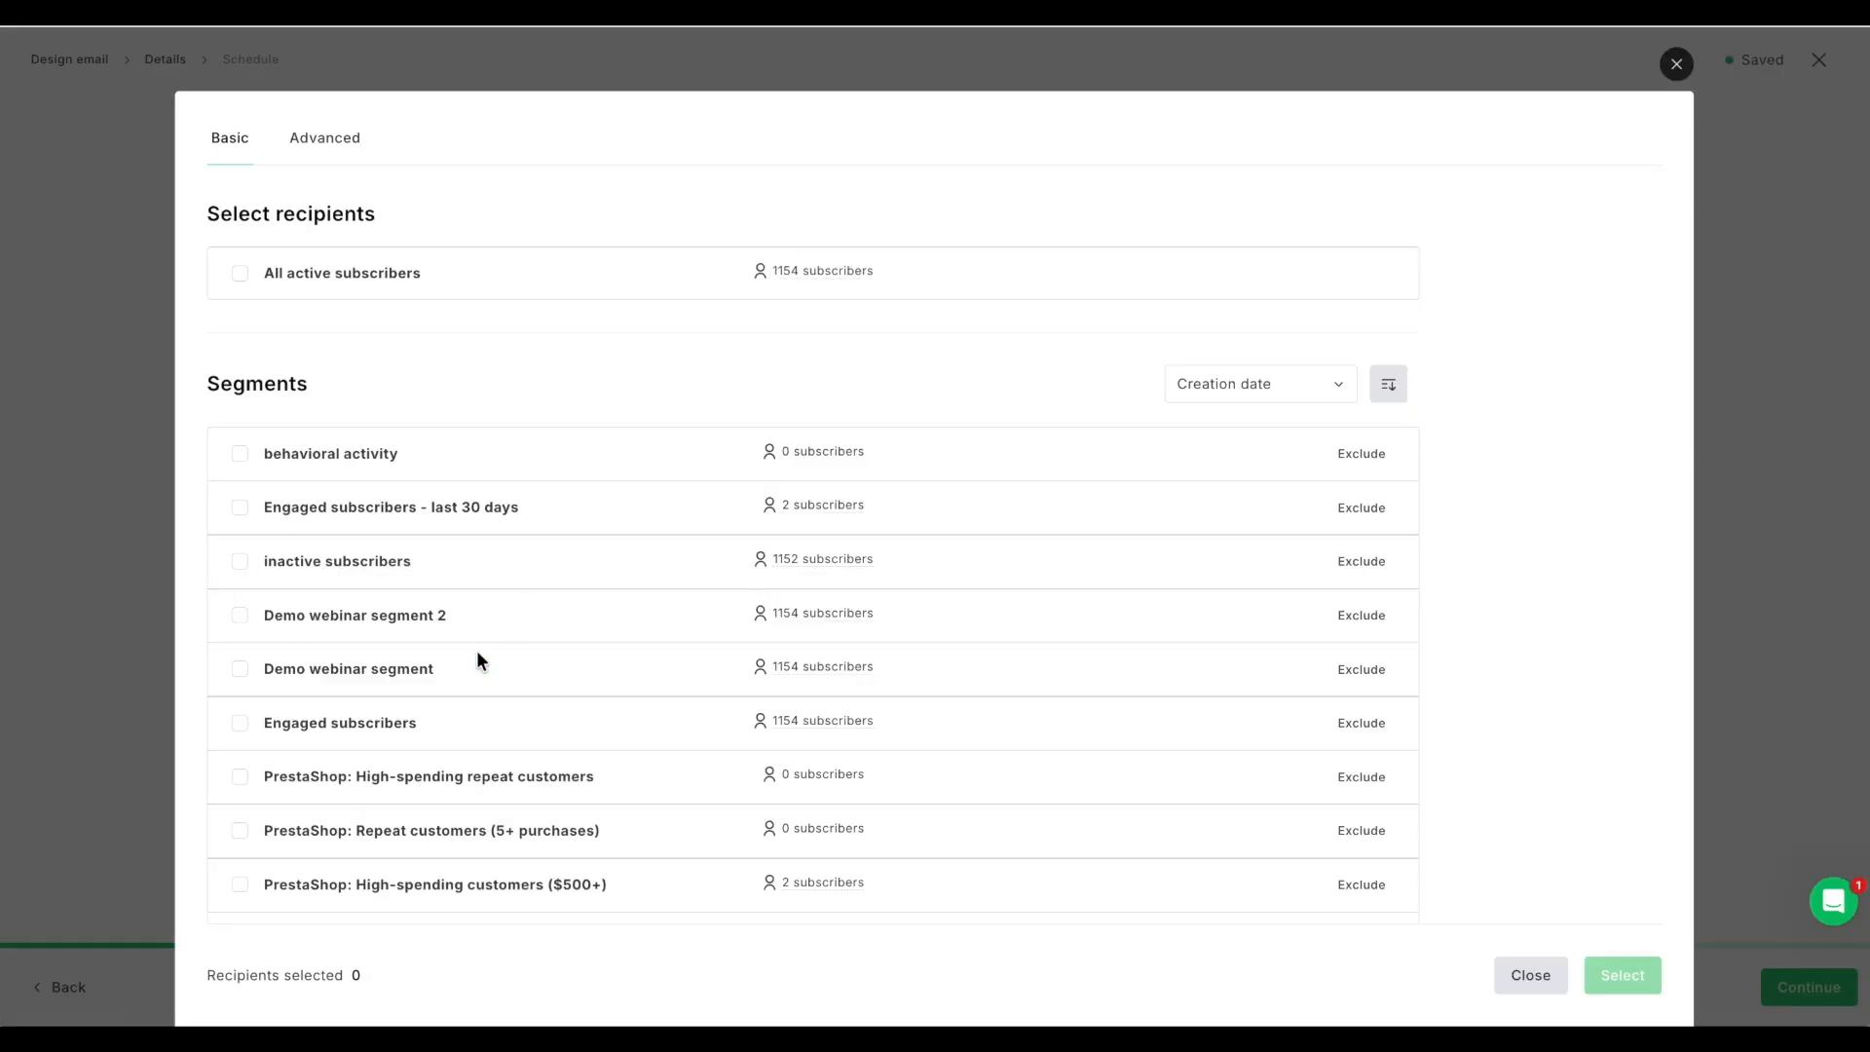
click(240, 274)
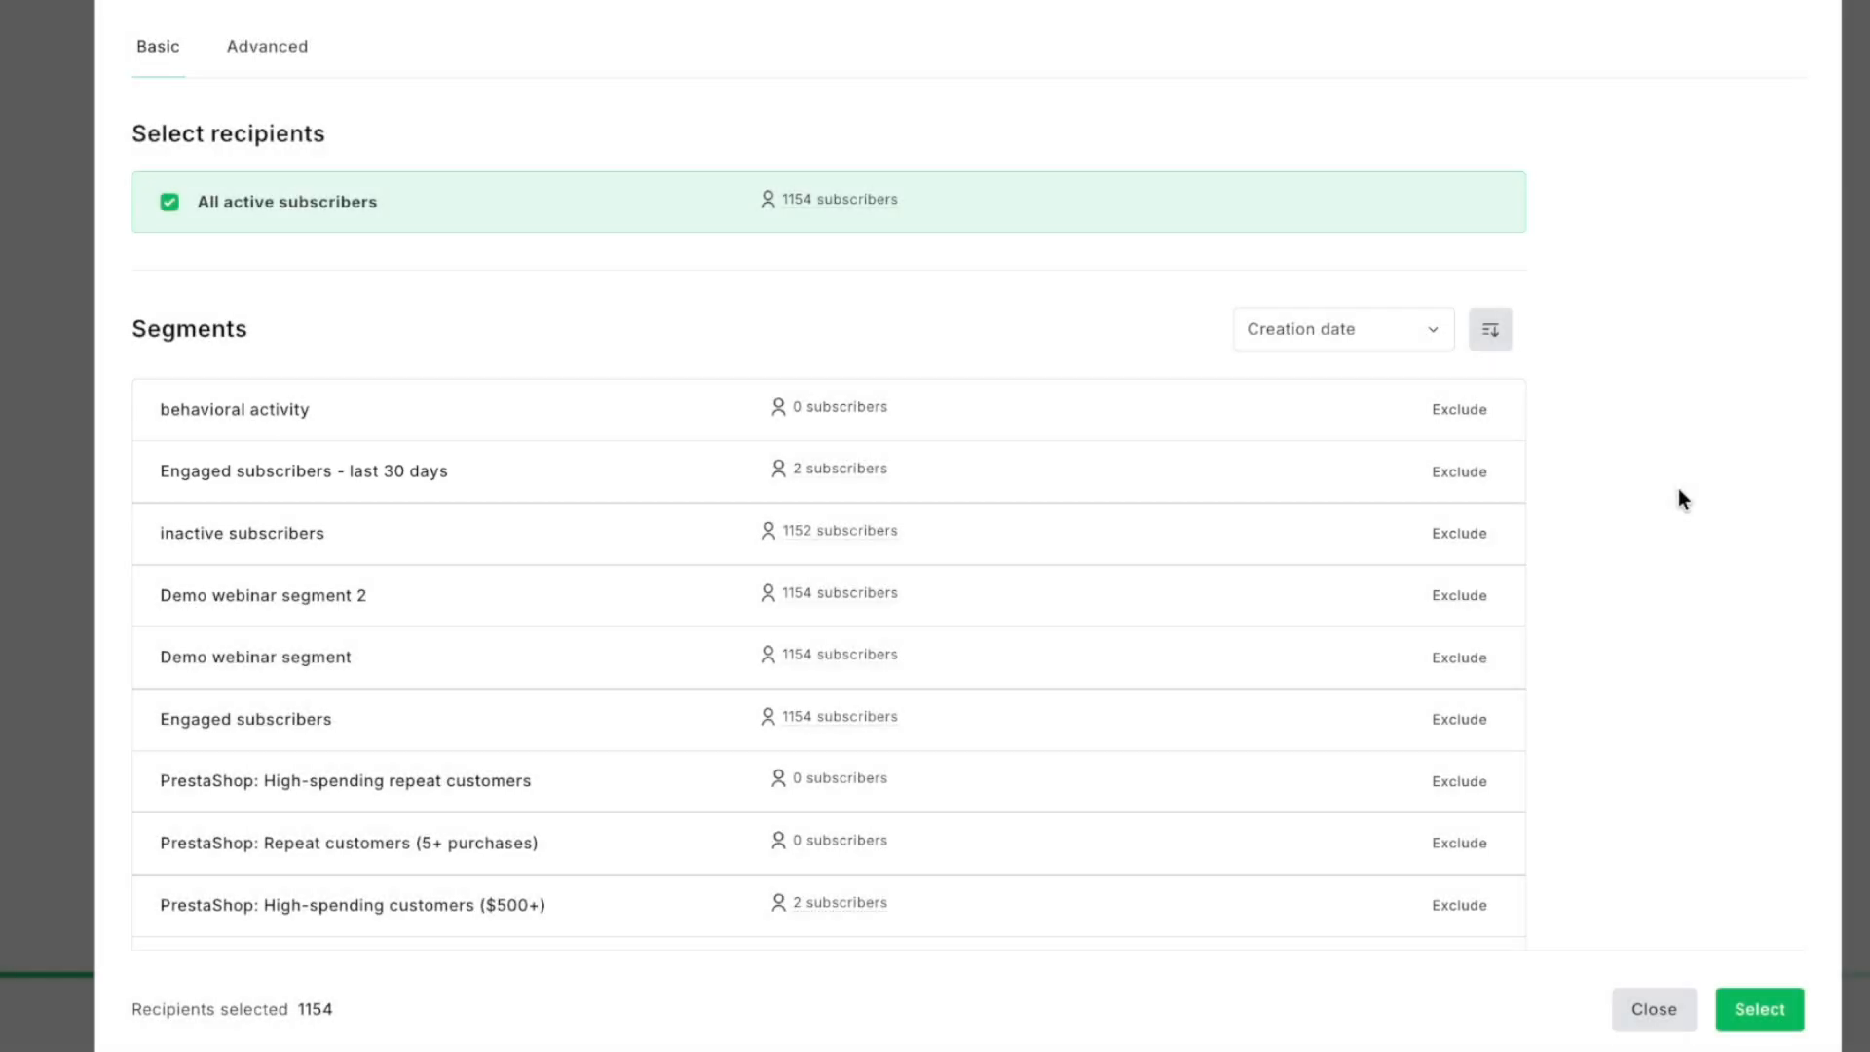
click(1462, 481)
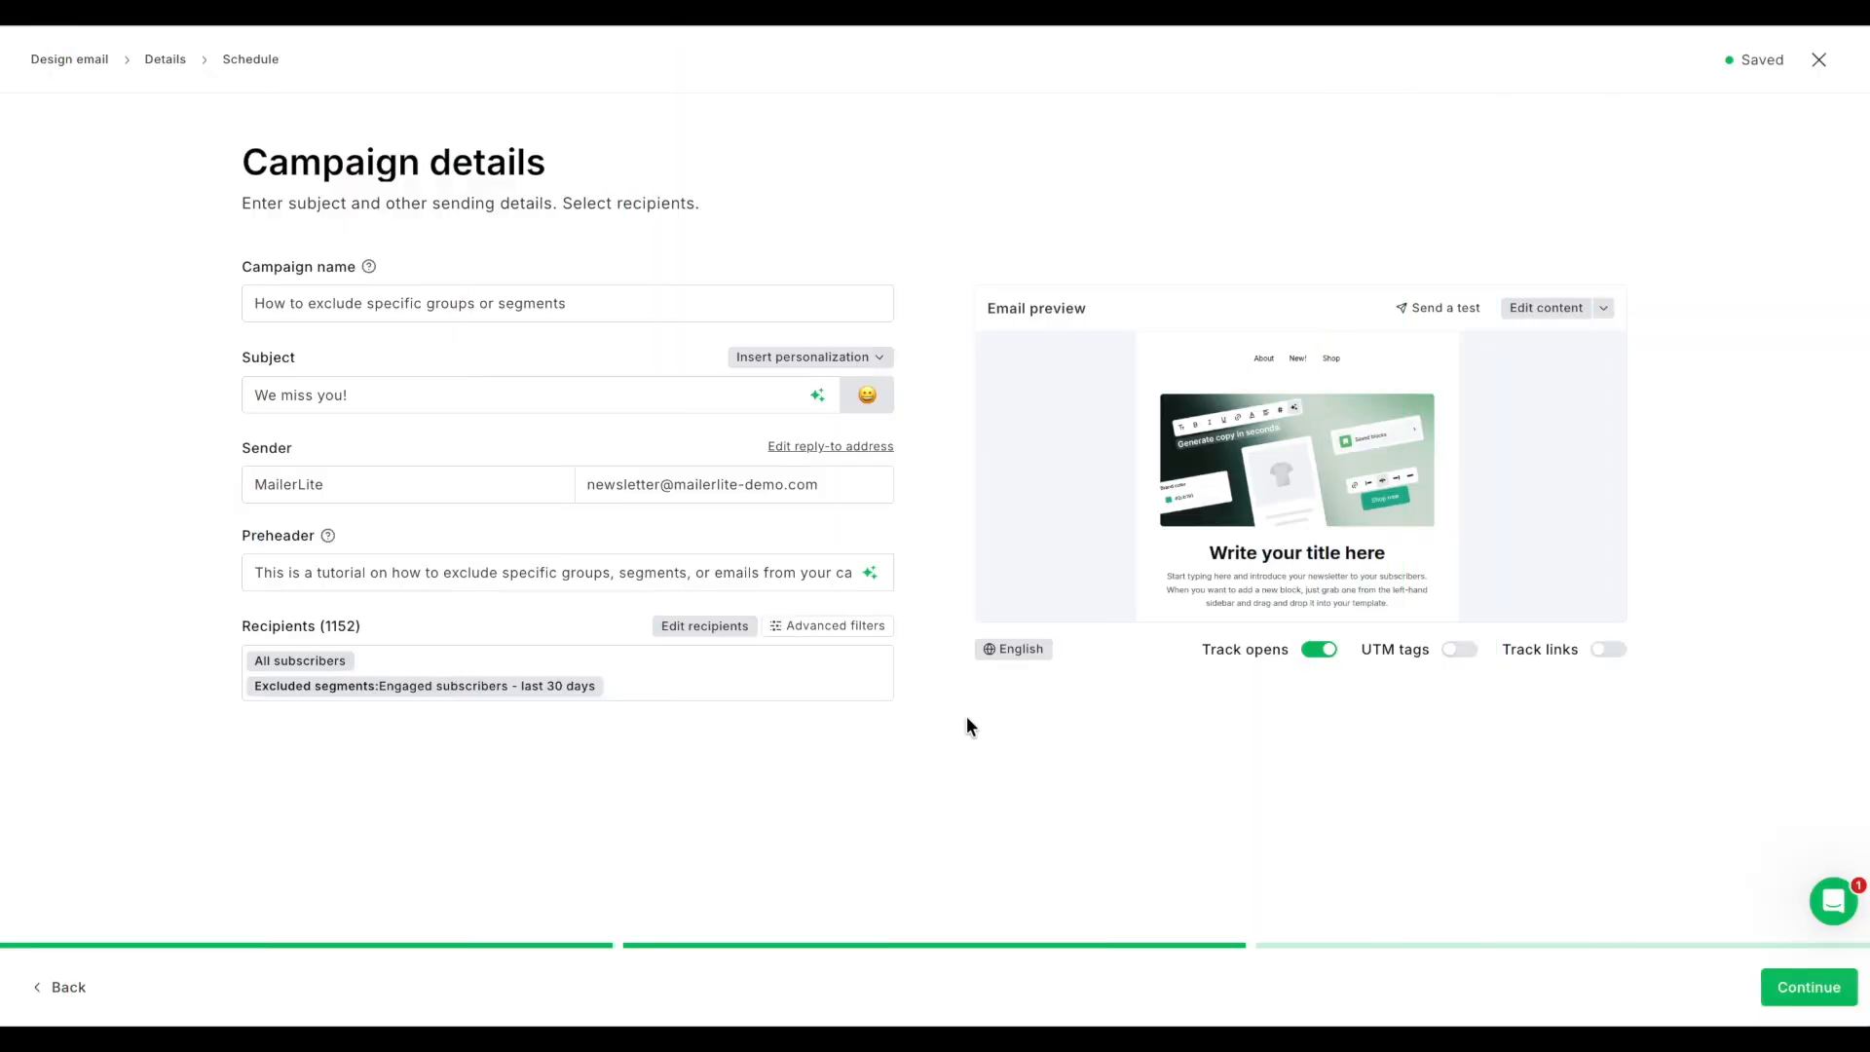
Step: Open the more advanced recipient filters and add a Groups filter with the operator "Belongs to" for Demo group
click(880, 609)
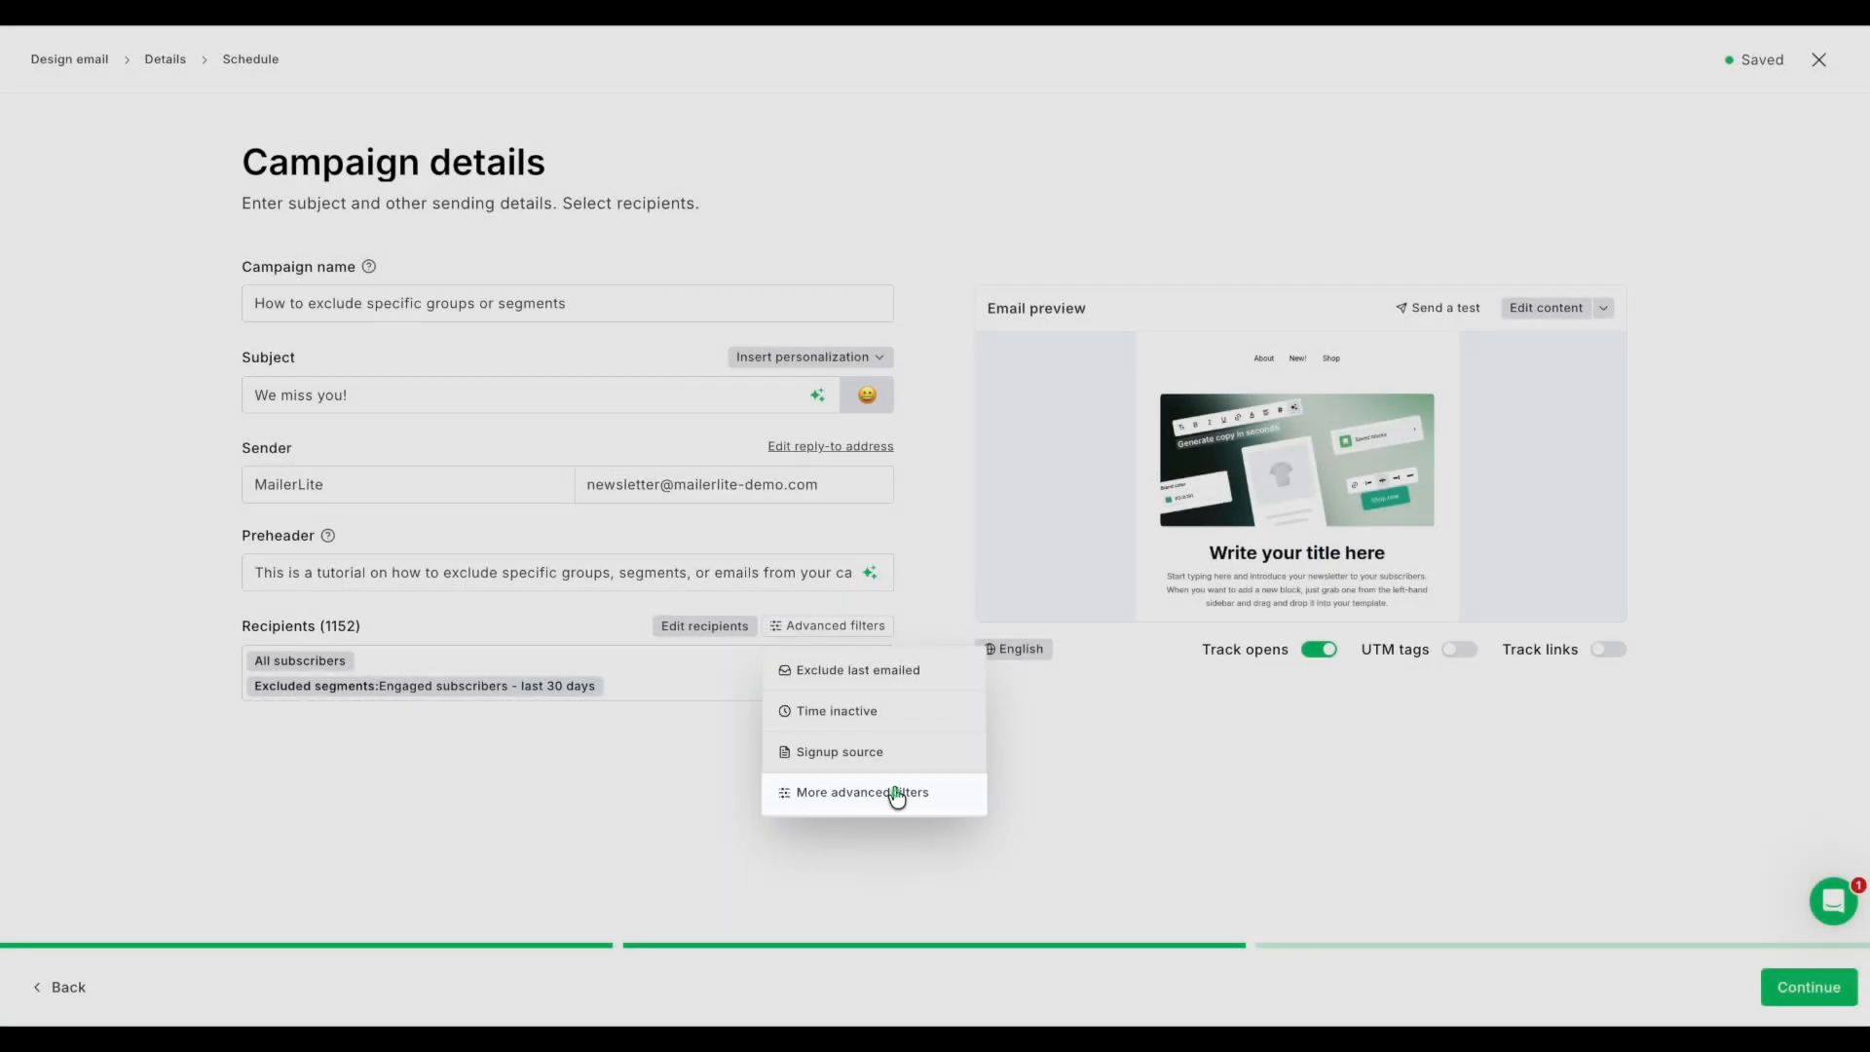
click(923, 801)
click(488, 532)
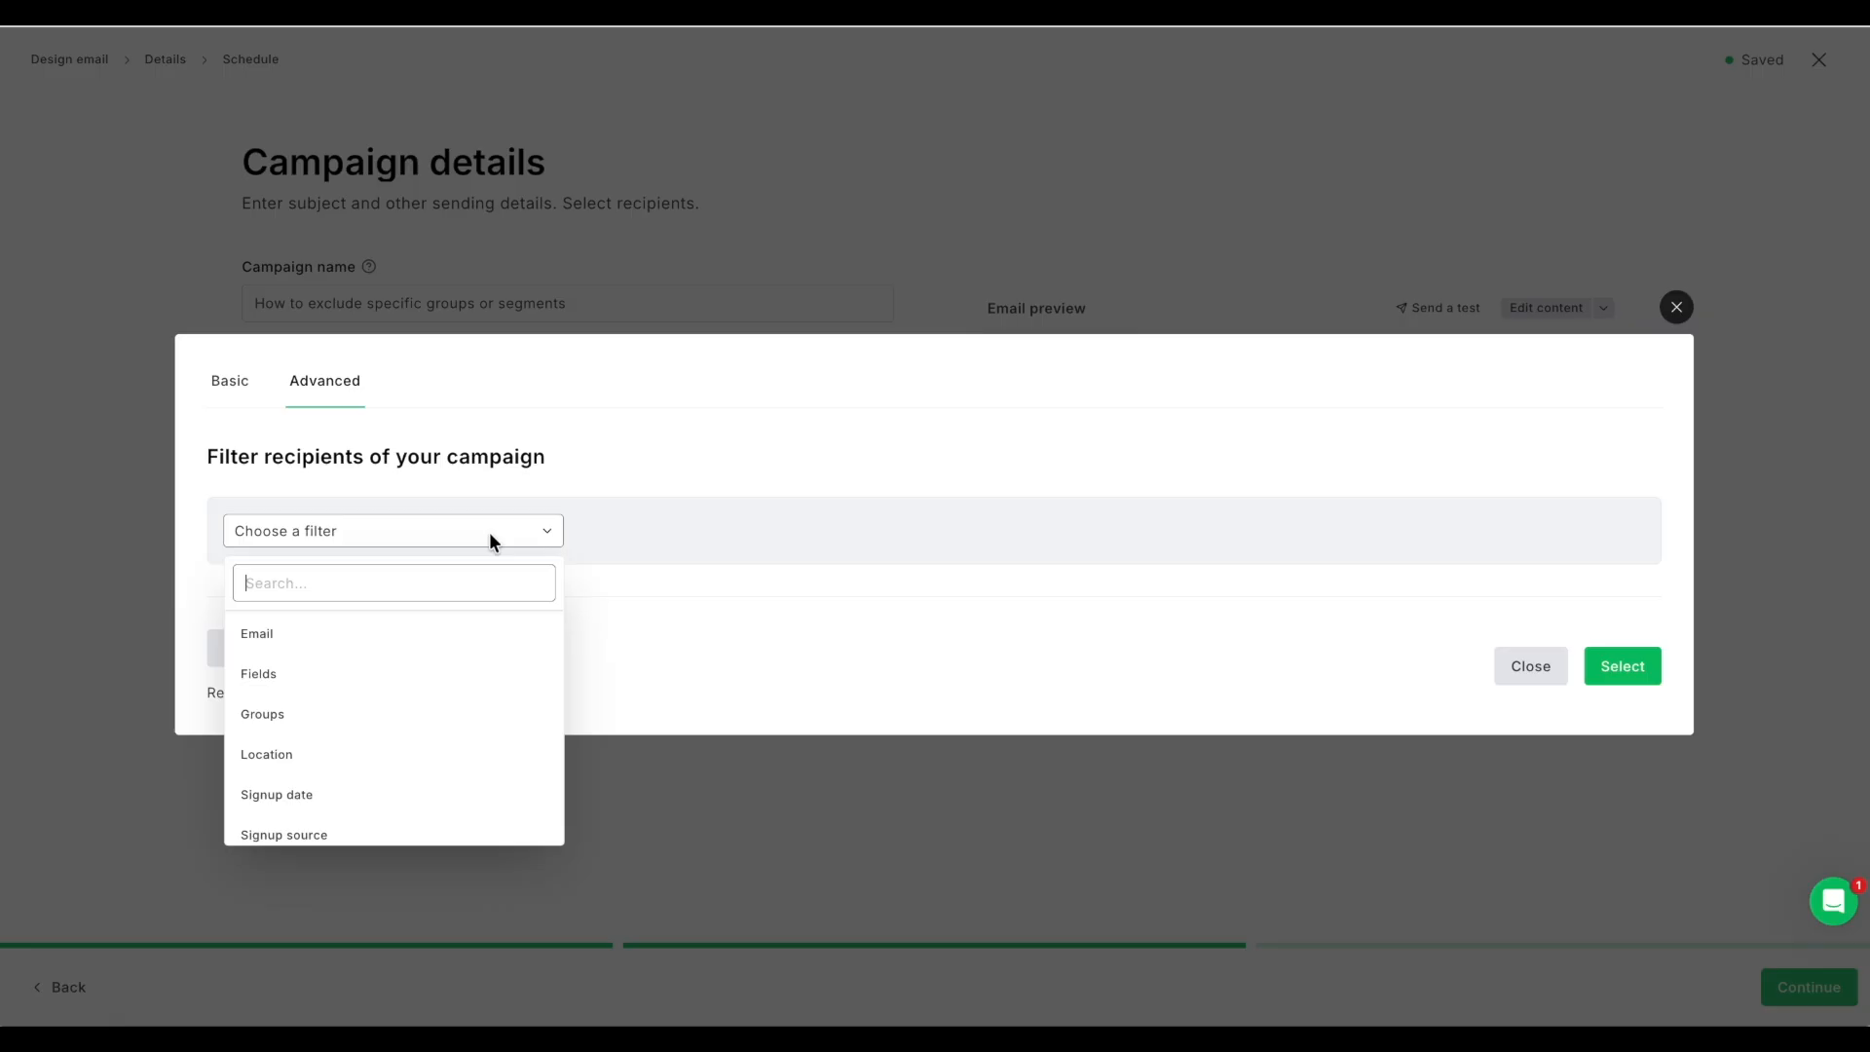
click(441, 707)
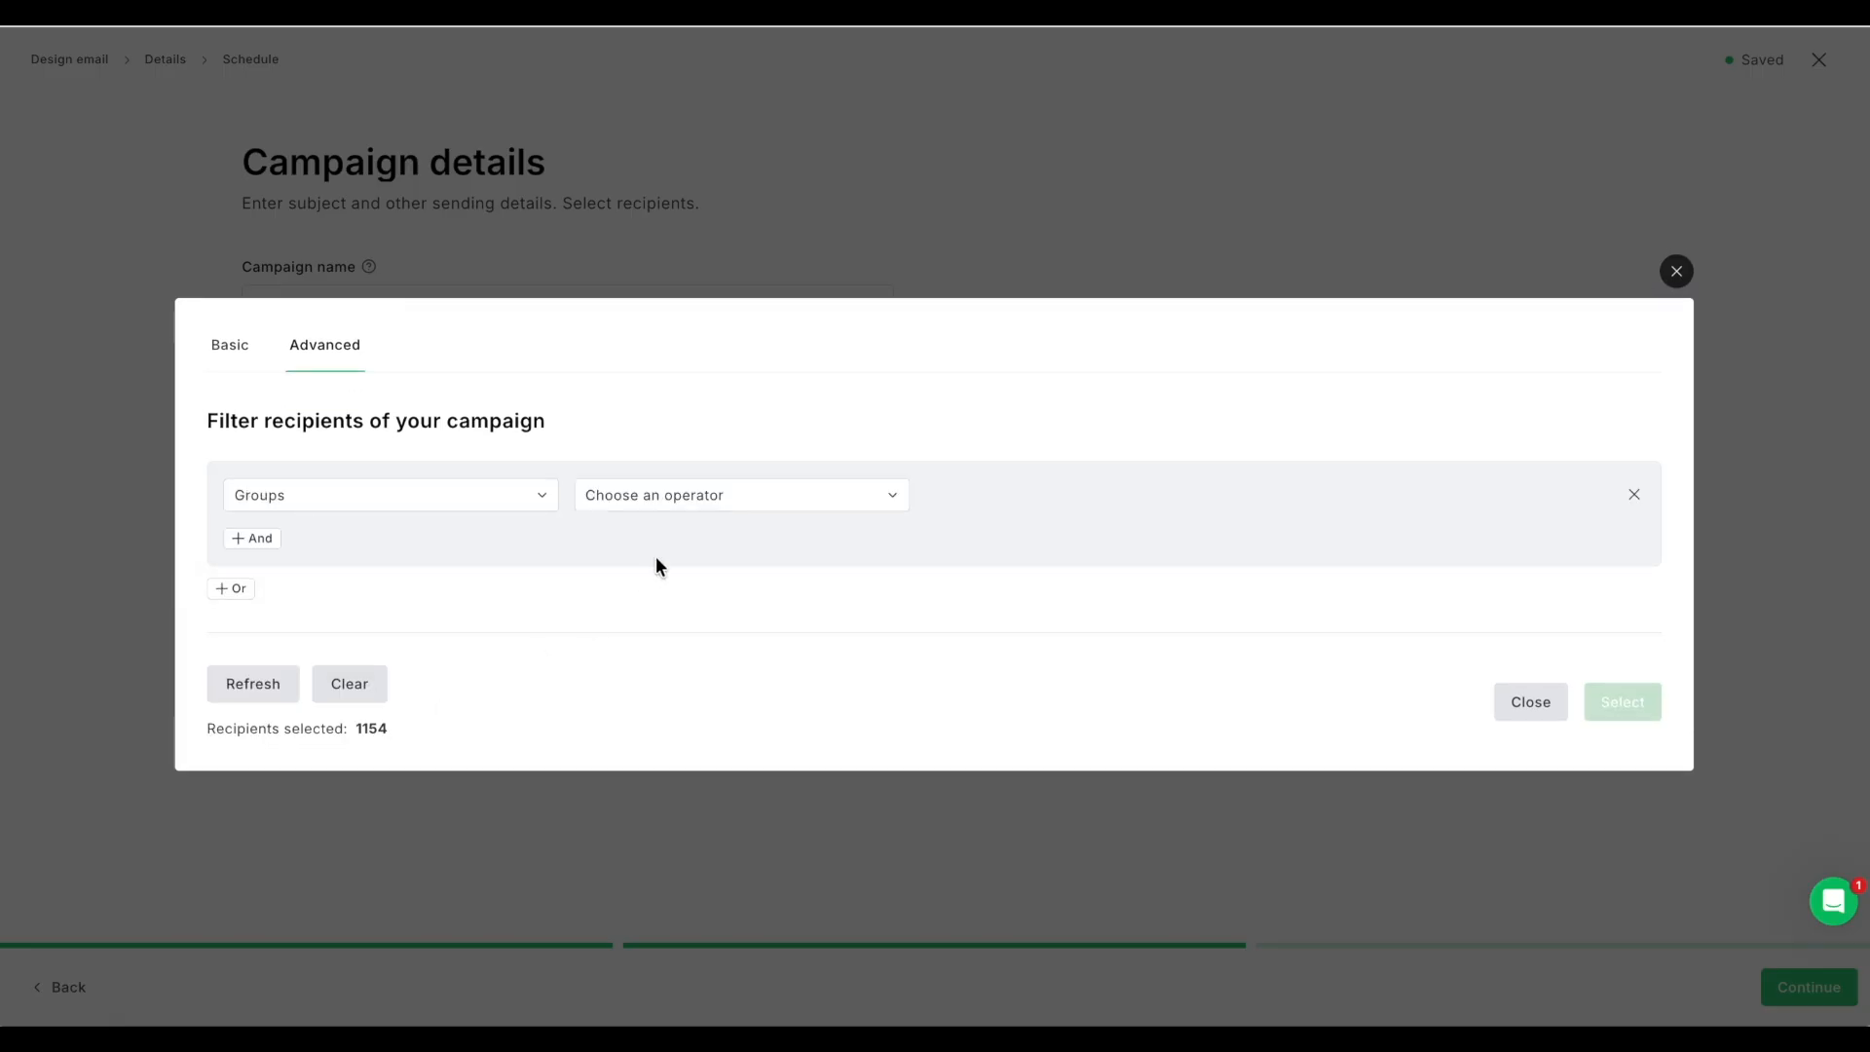
click(705, 500)
click(716, 544)
click(1034, 494)
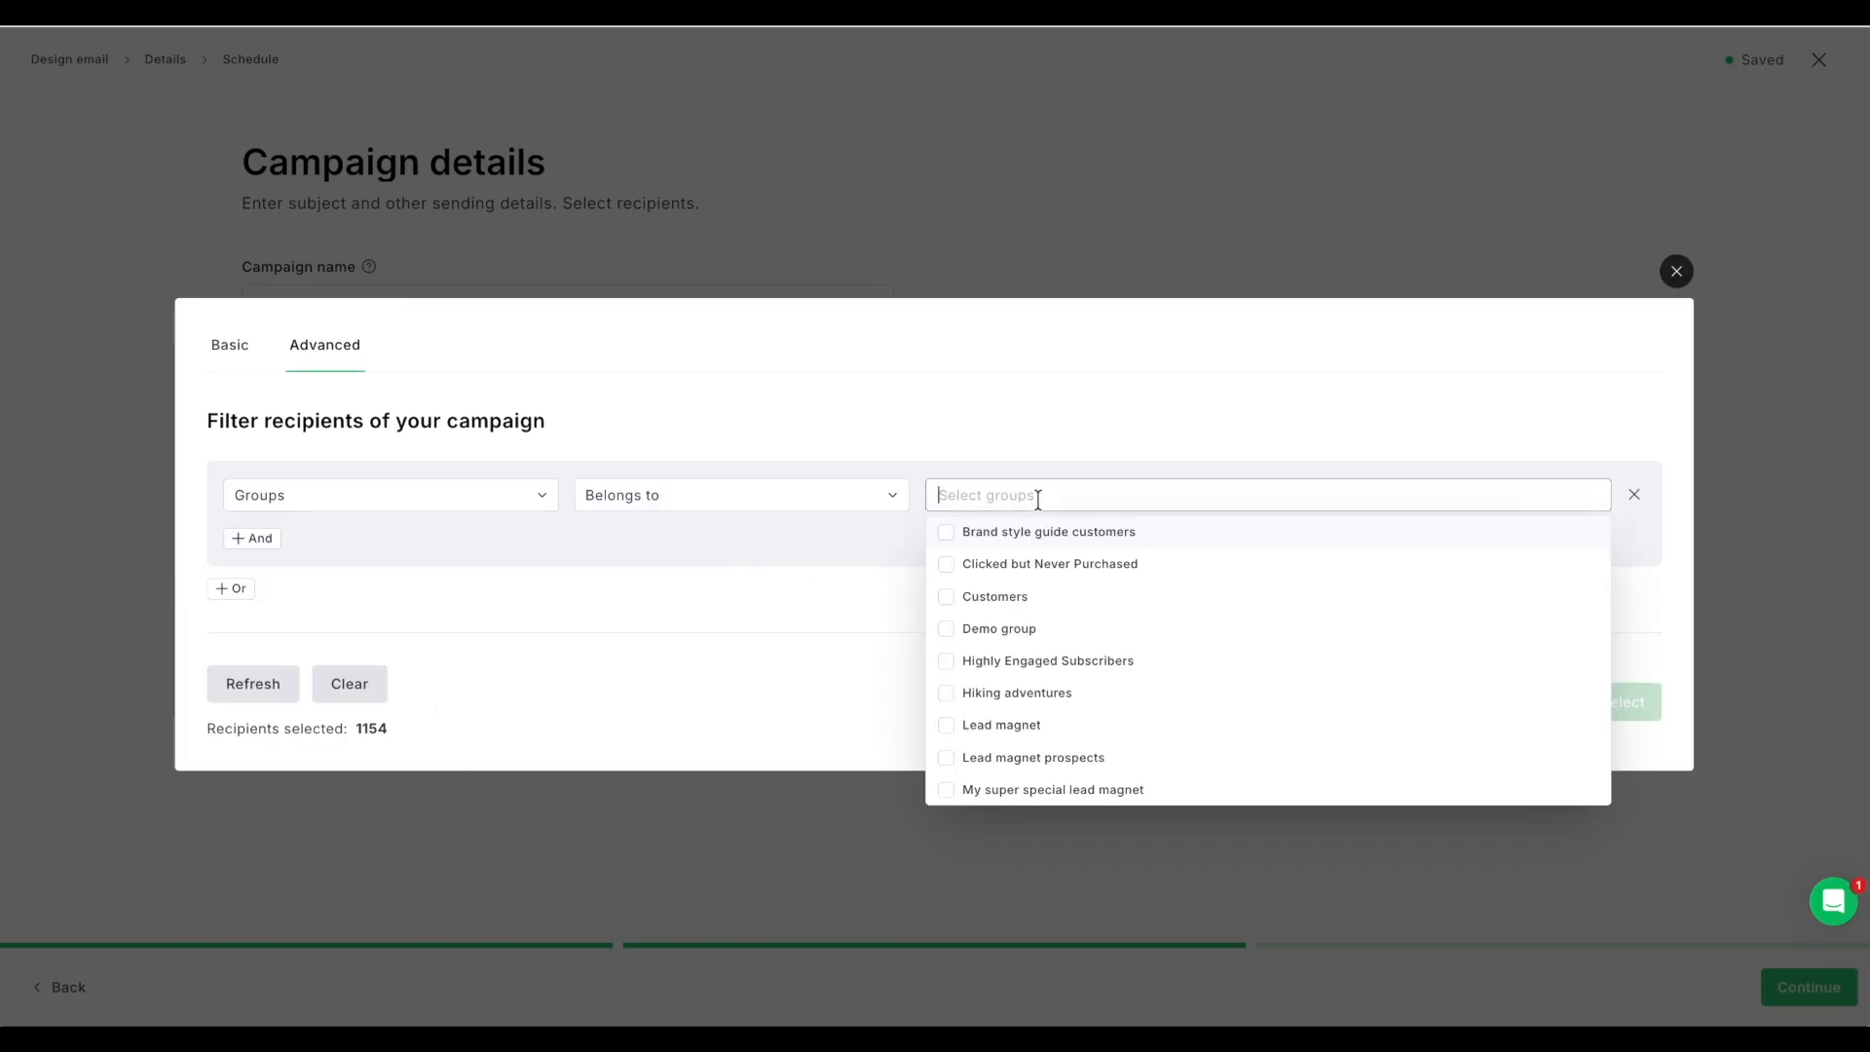
click(947, 628)
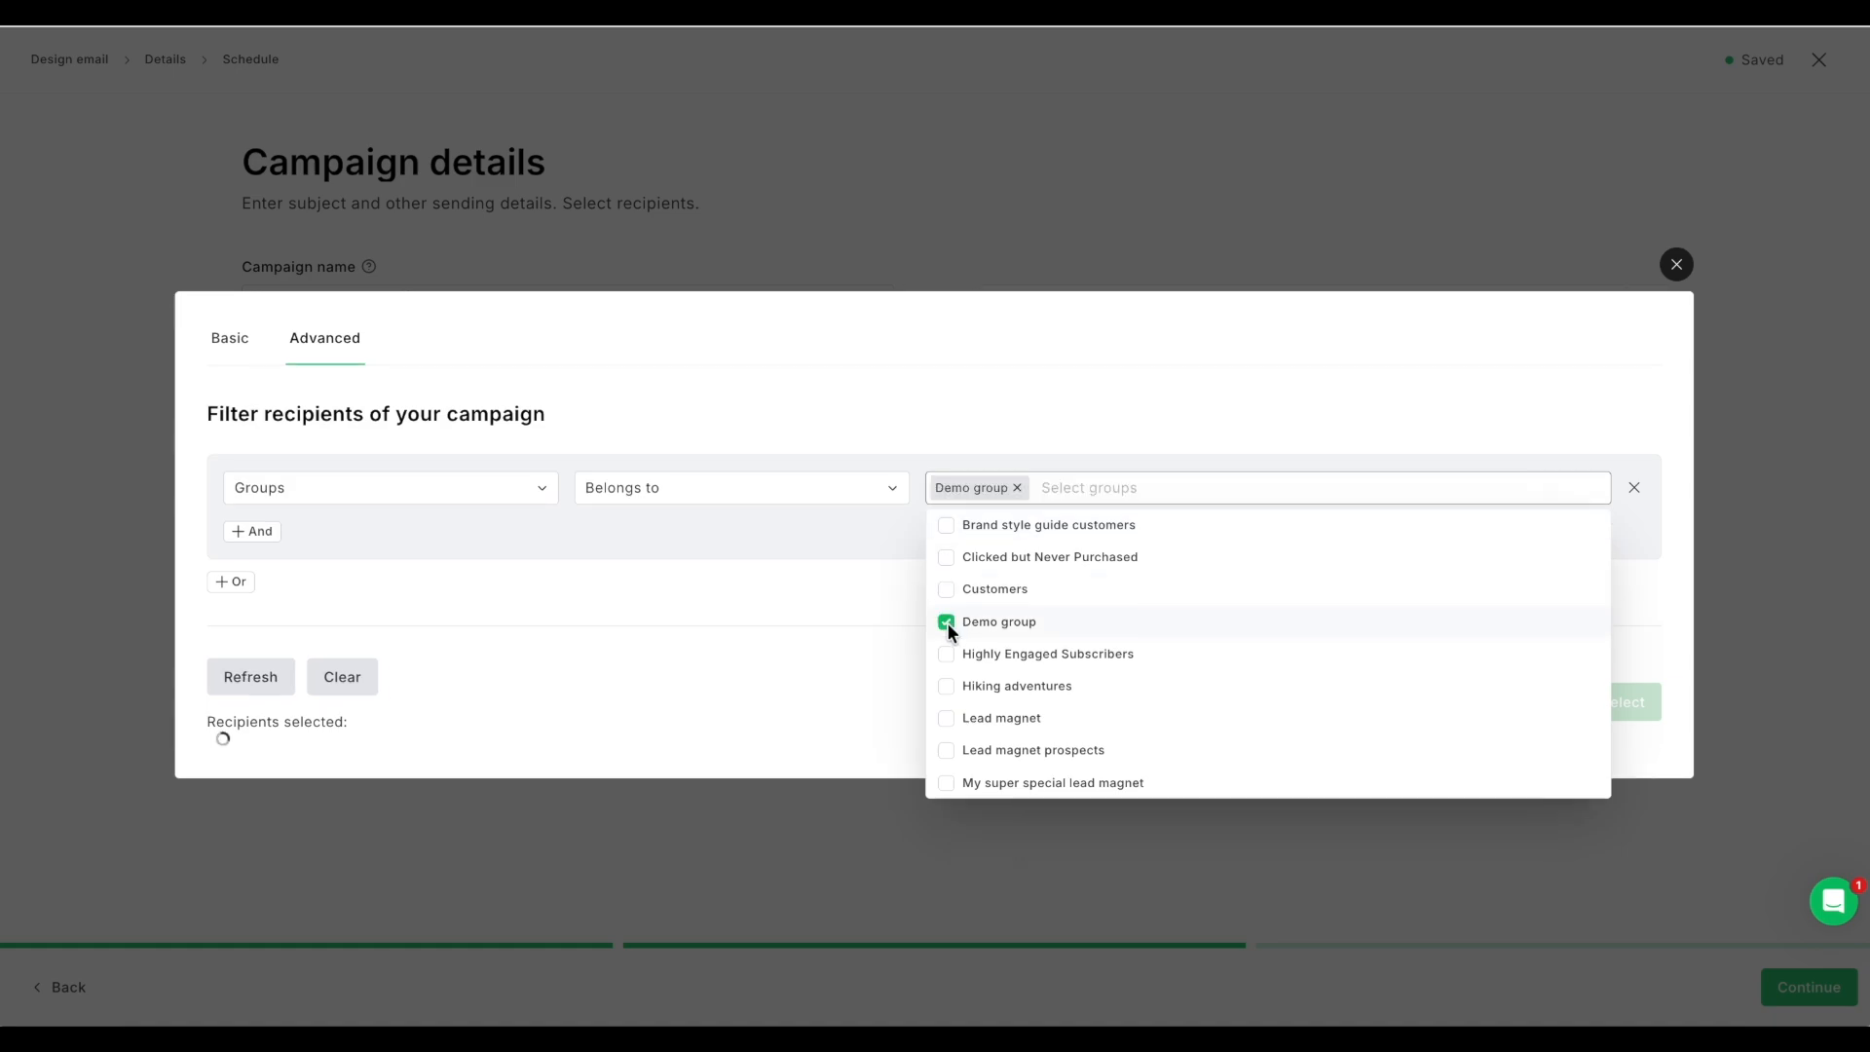
Step: Add an And filter for signup date is before 2026-03-09 and apply the filtered recipients to the campaign
click(261, 538)
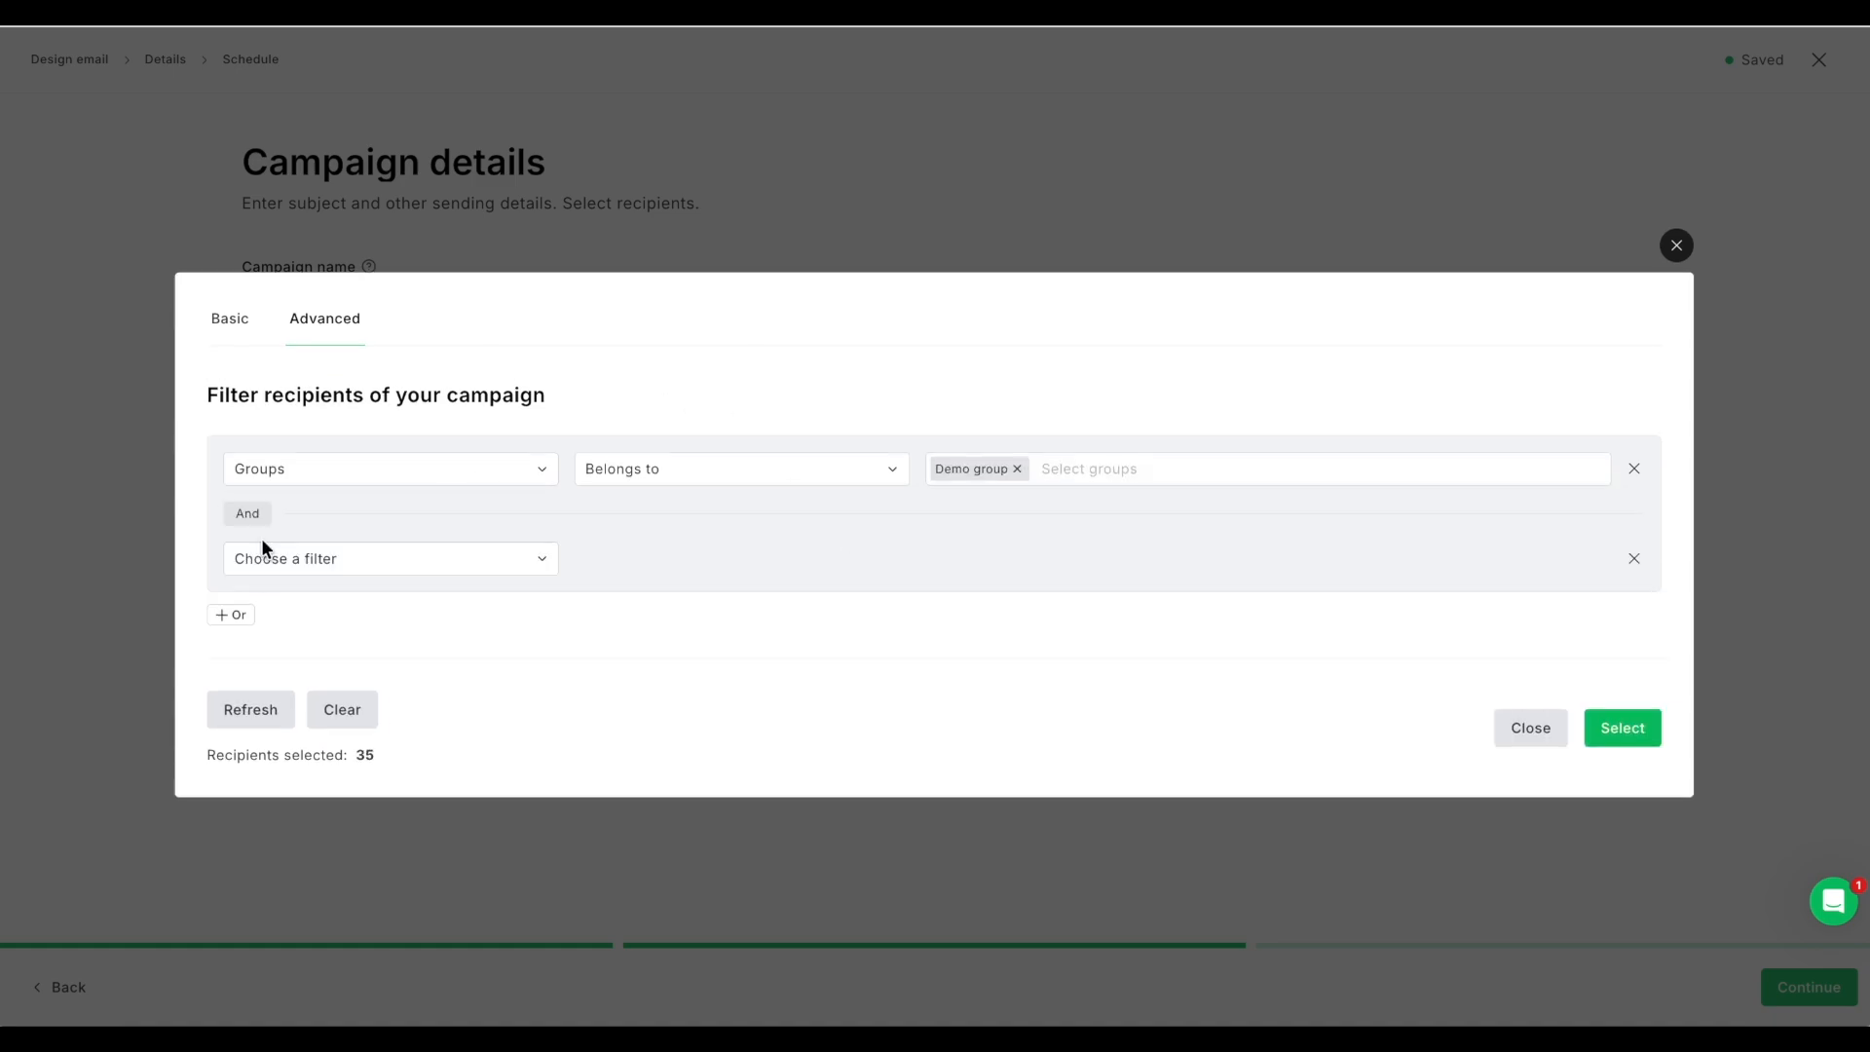
click(366, 557)
click(386, 826)
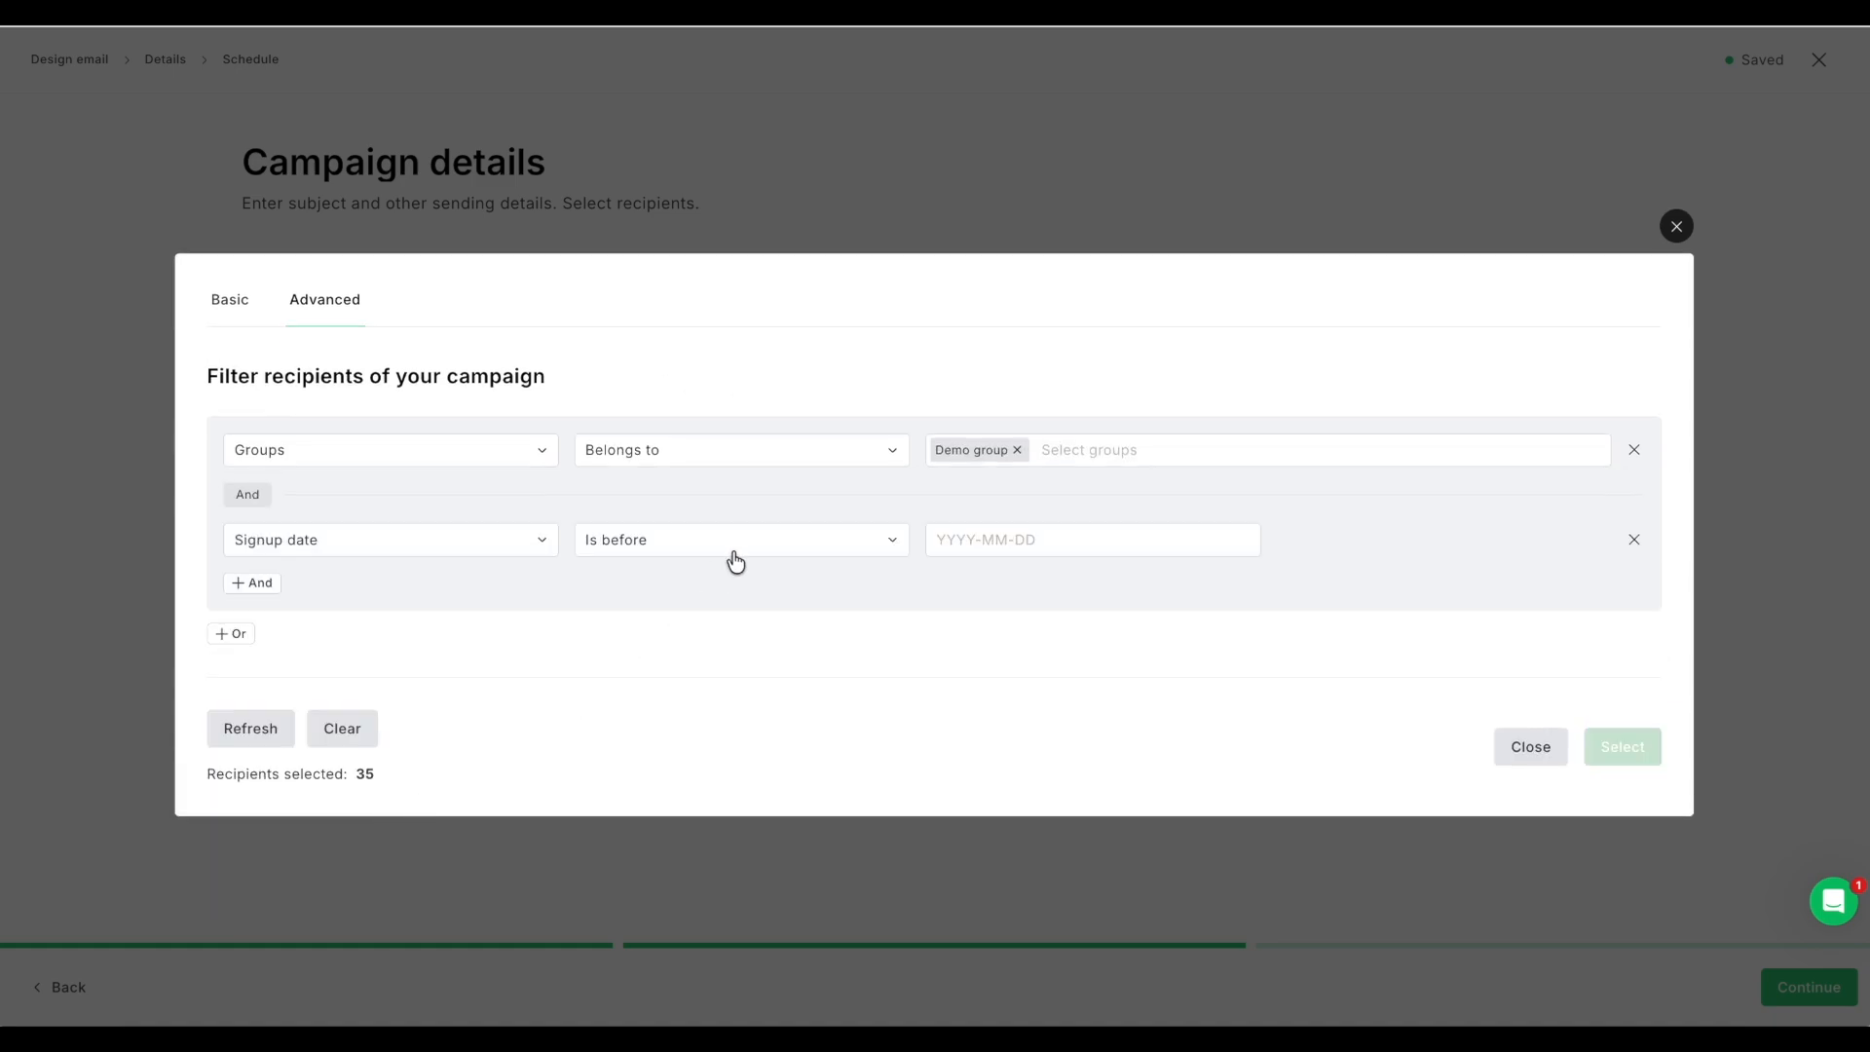
click(960, 542)
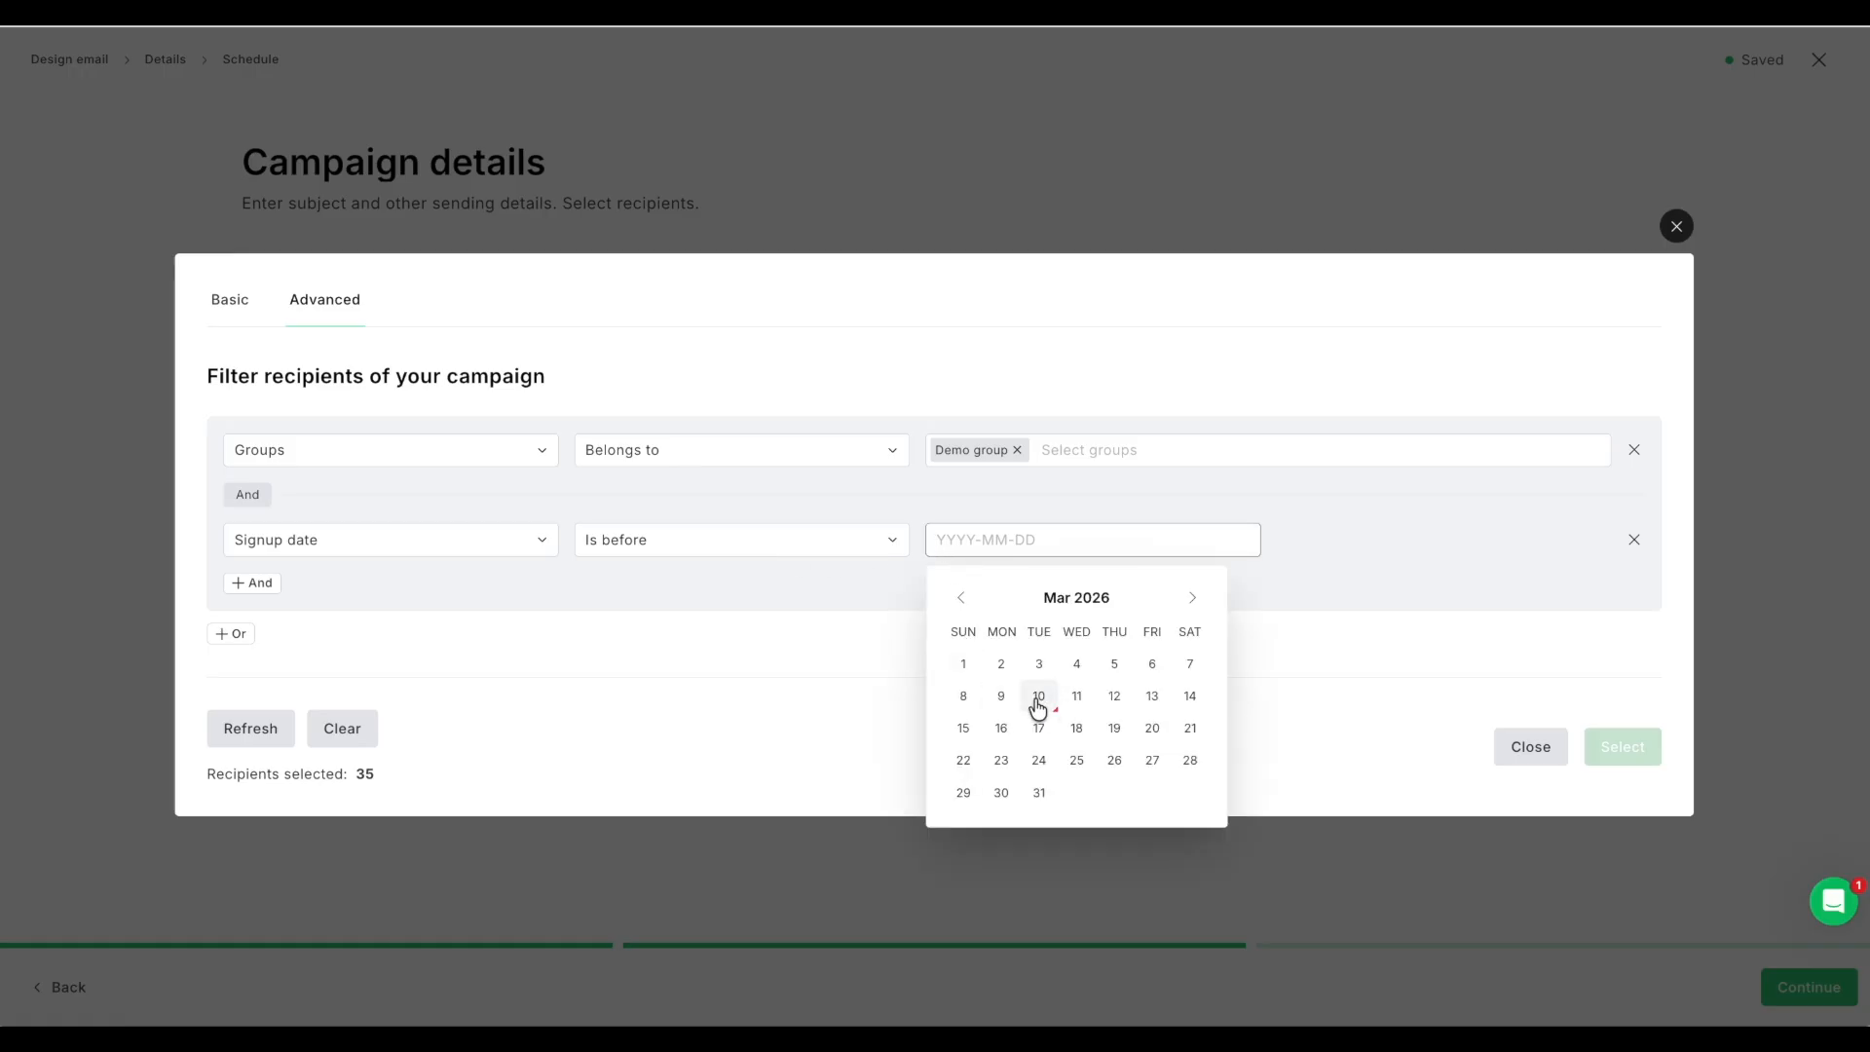
click(1040, 695)
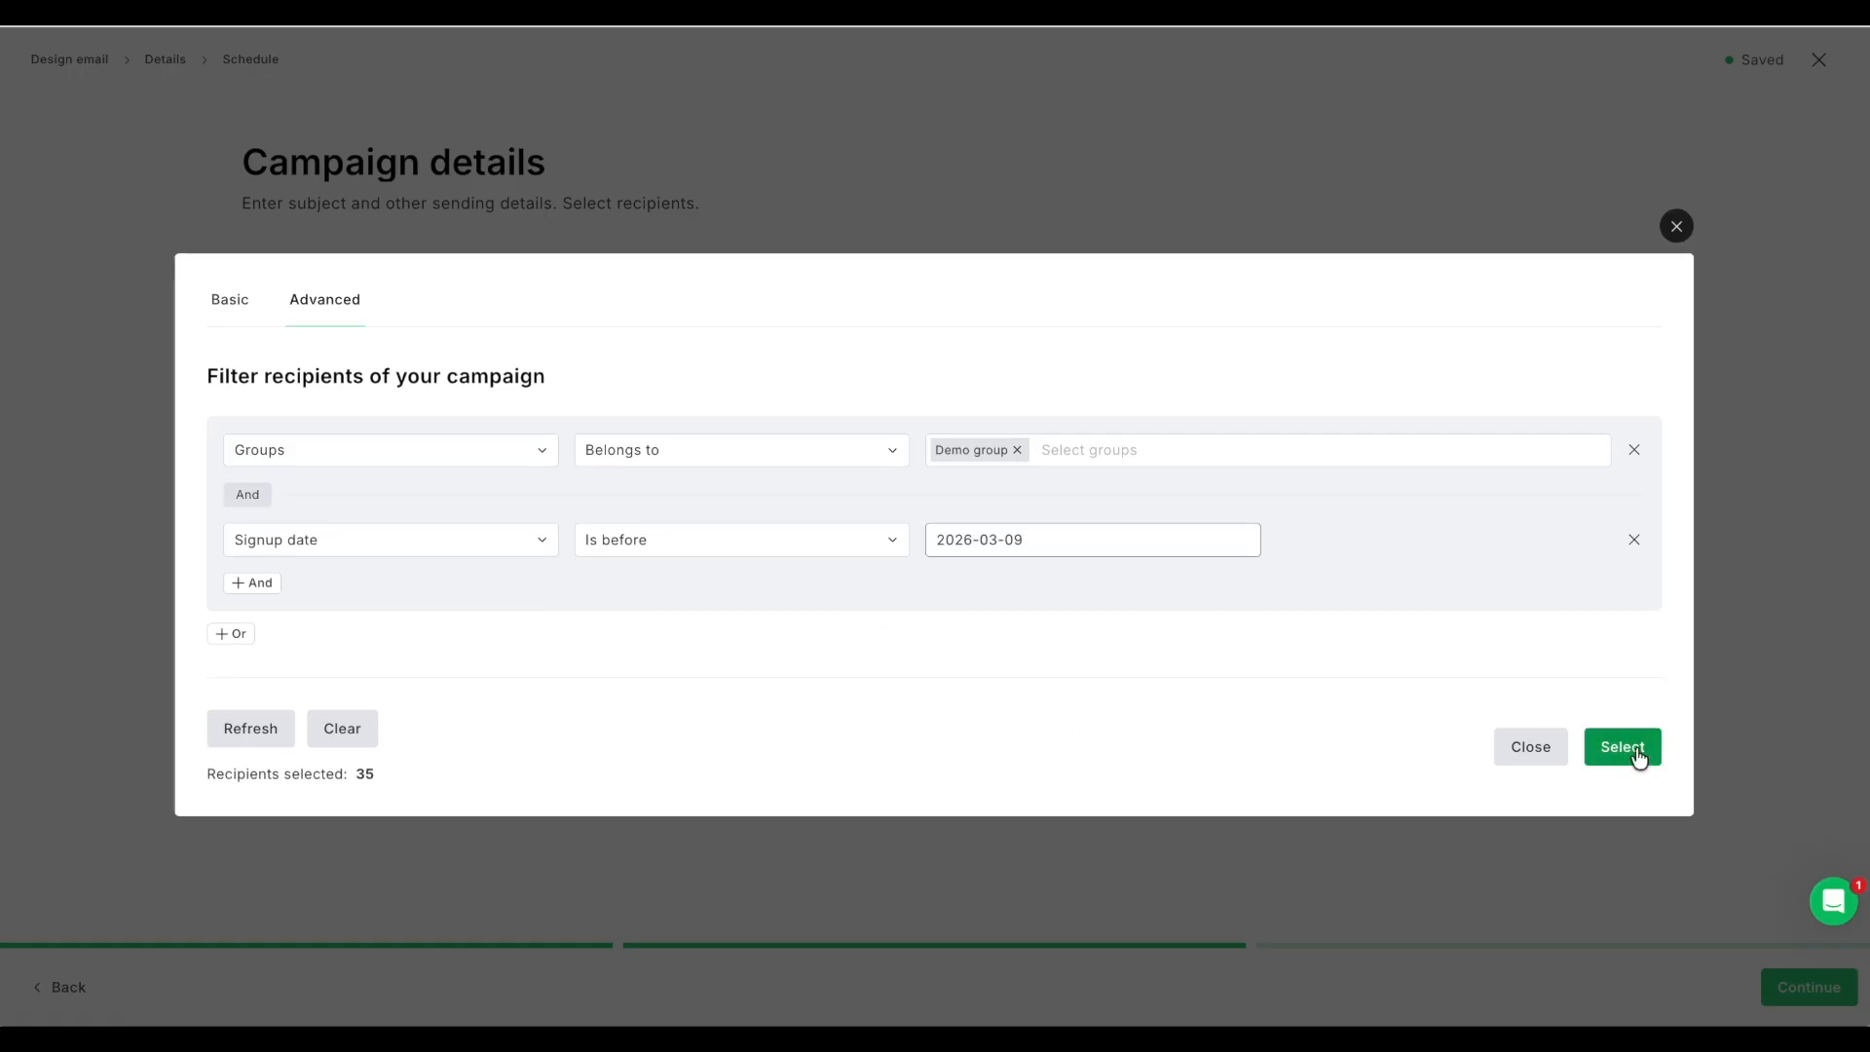
click(1644, 759)
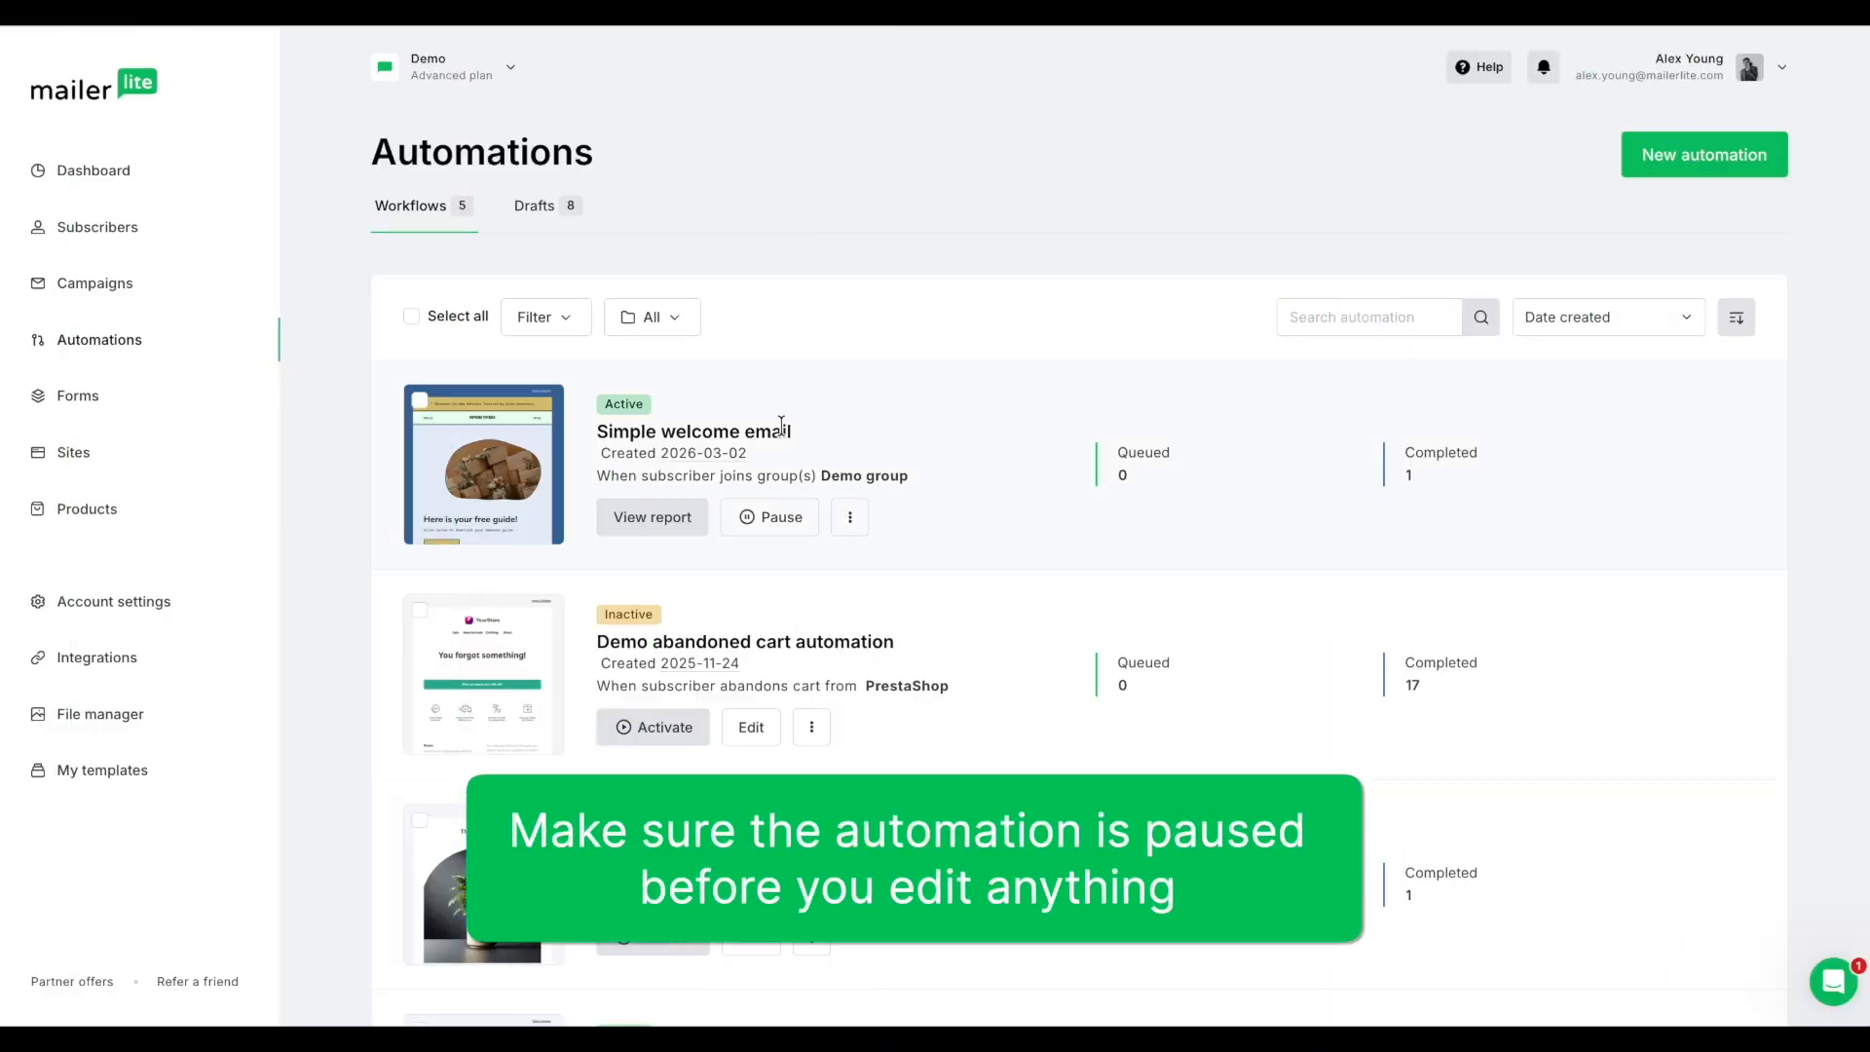
Step: Pause the "Simple welcome email" automation and open its workflow for editing
click(768, 517)
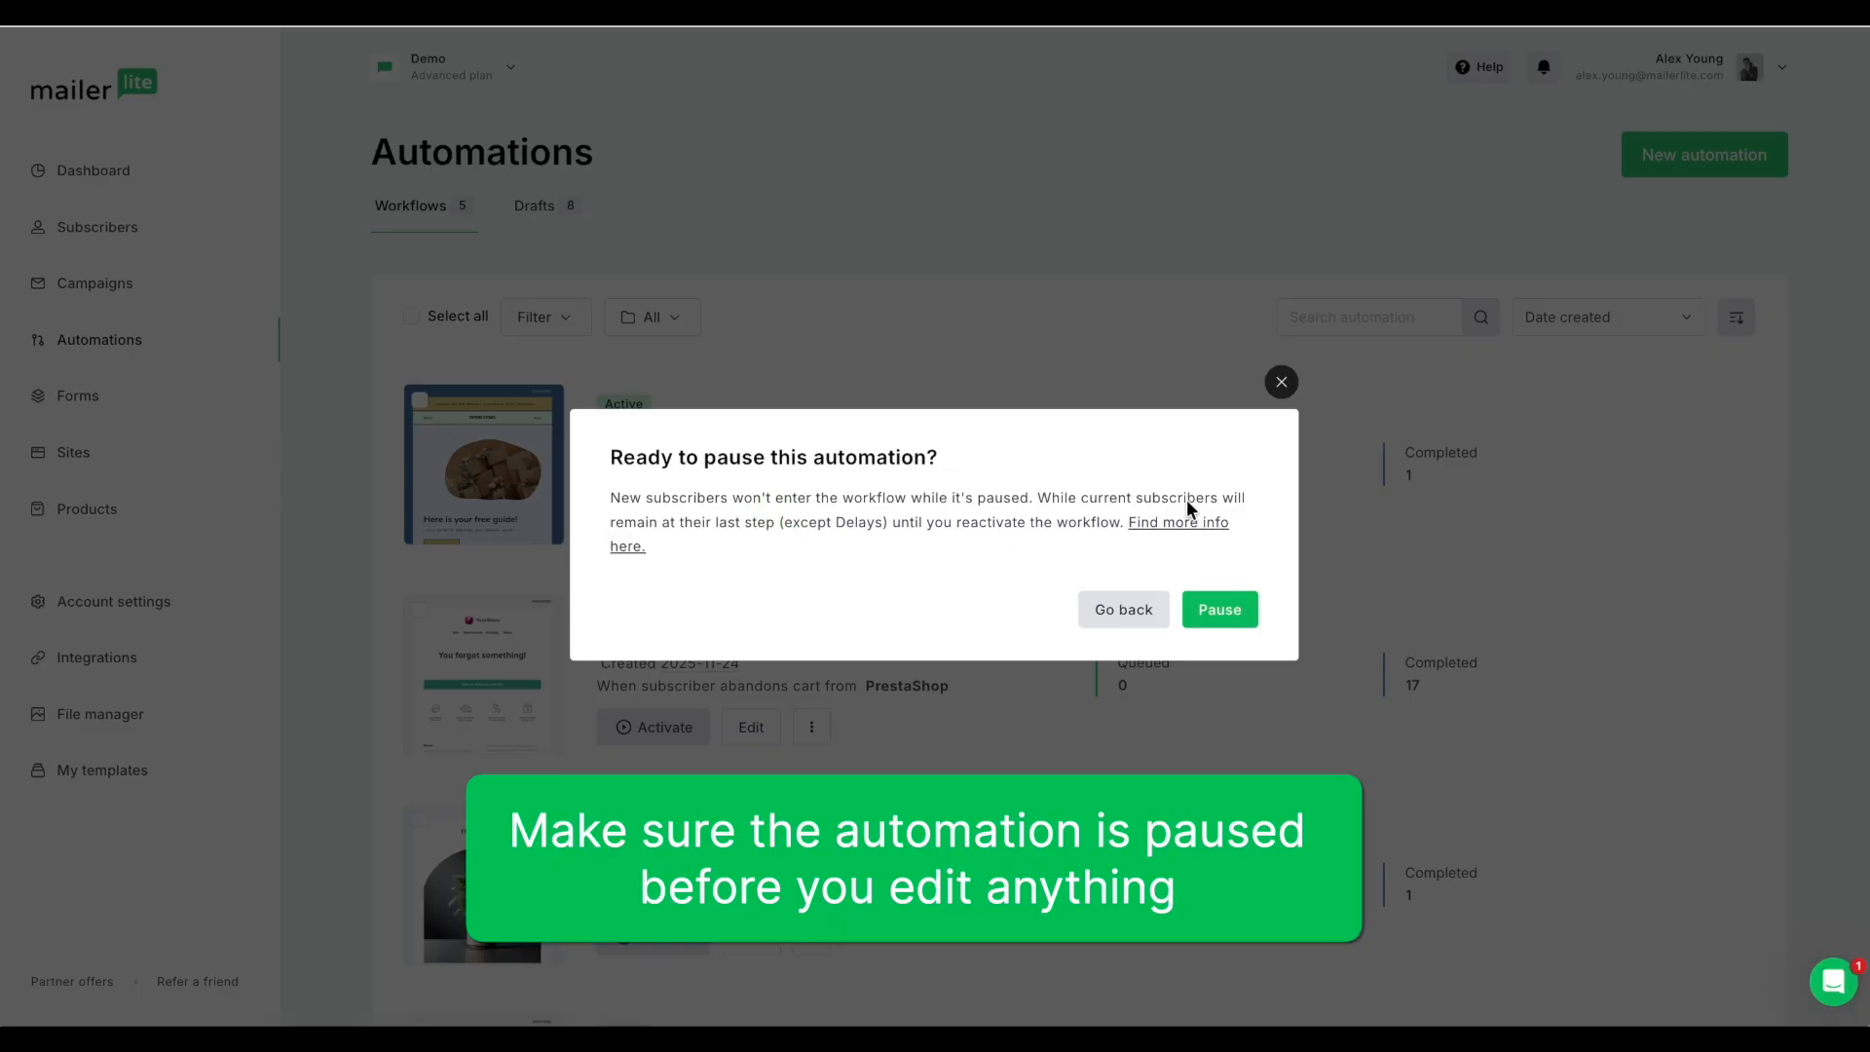
click(1221, 611)
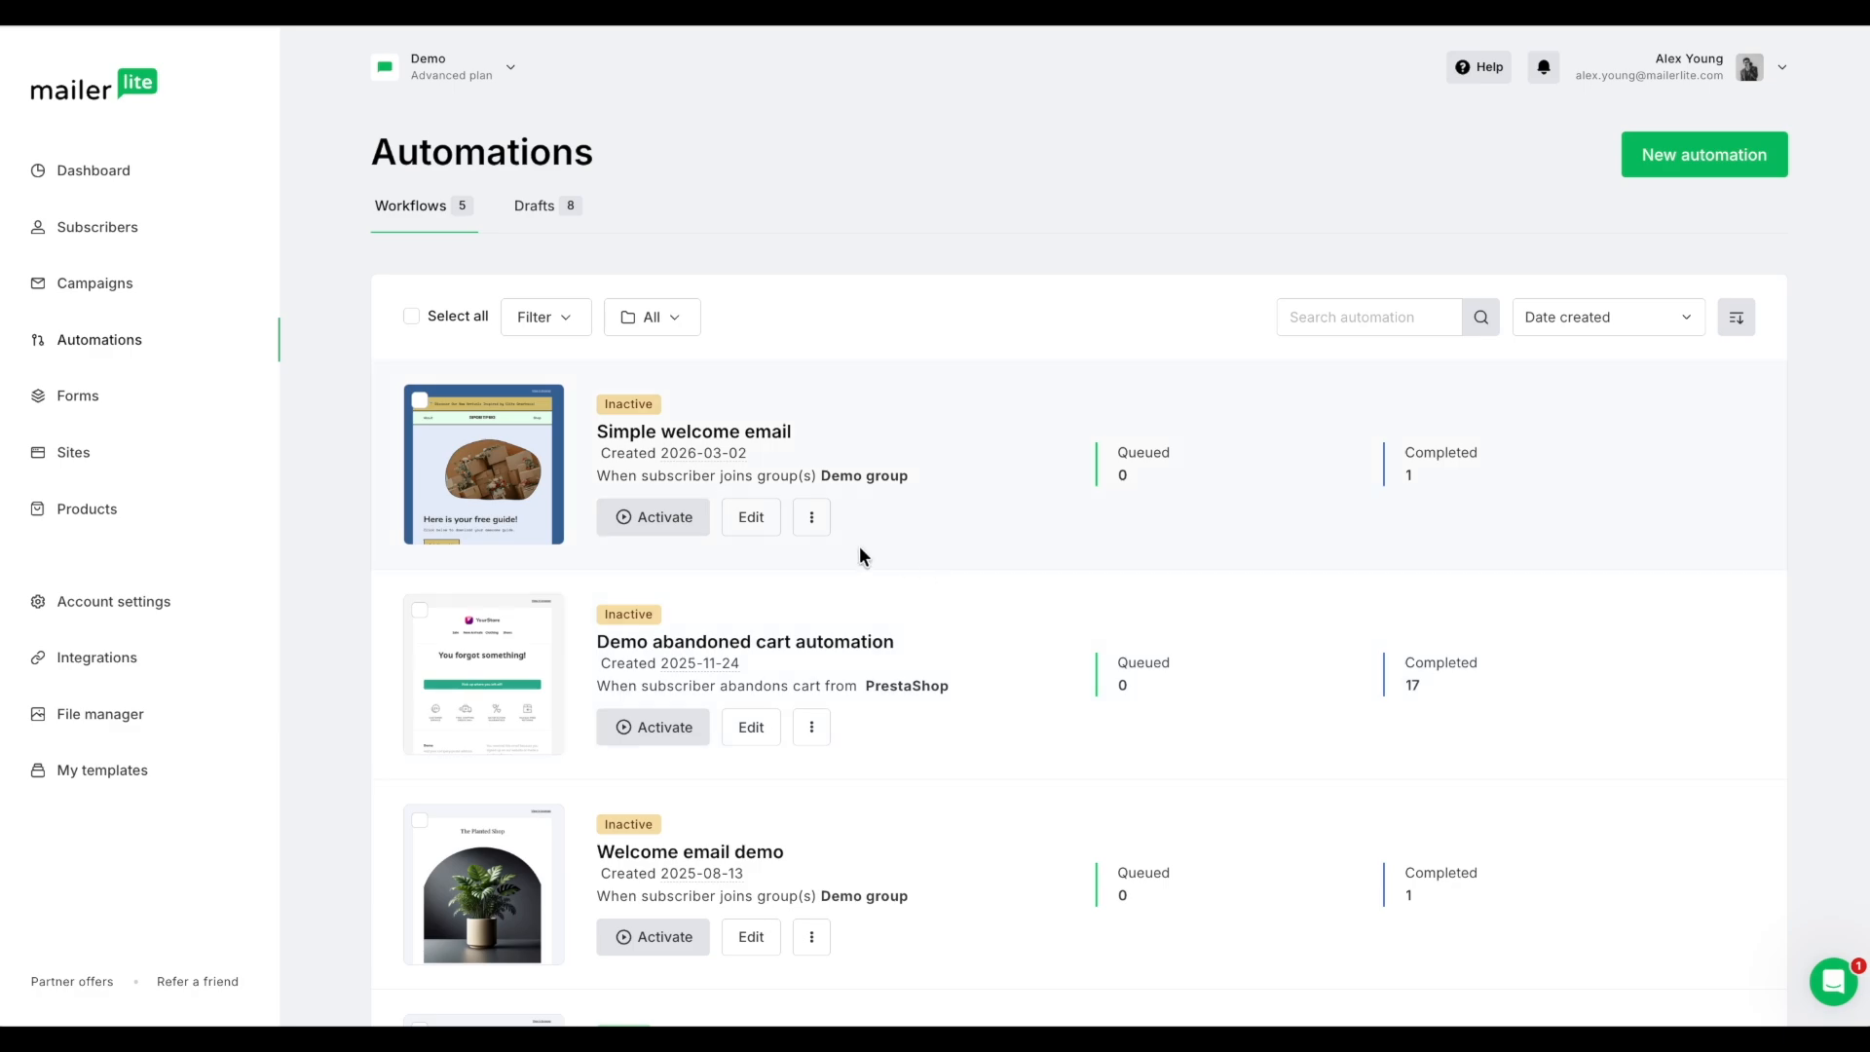
click(754, 521)
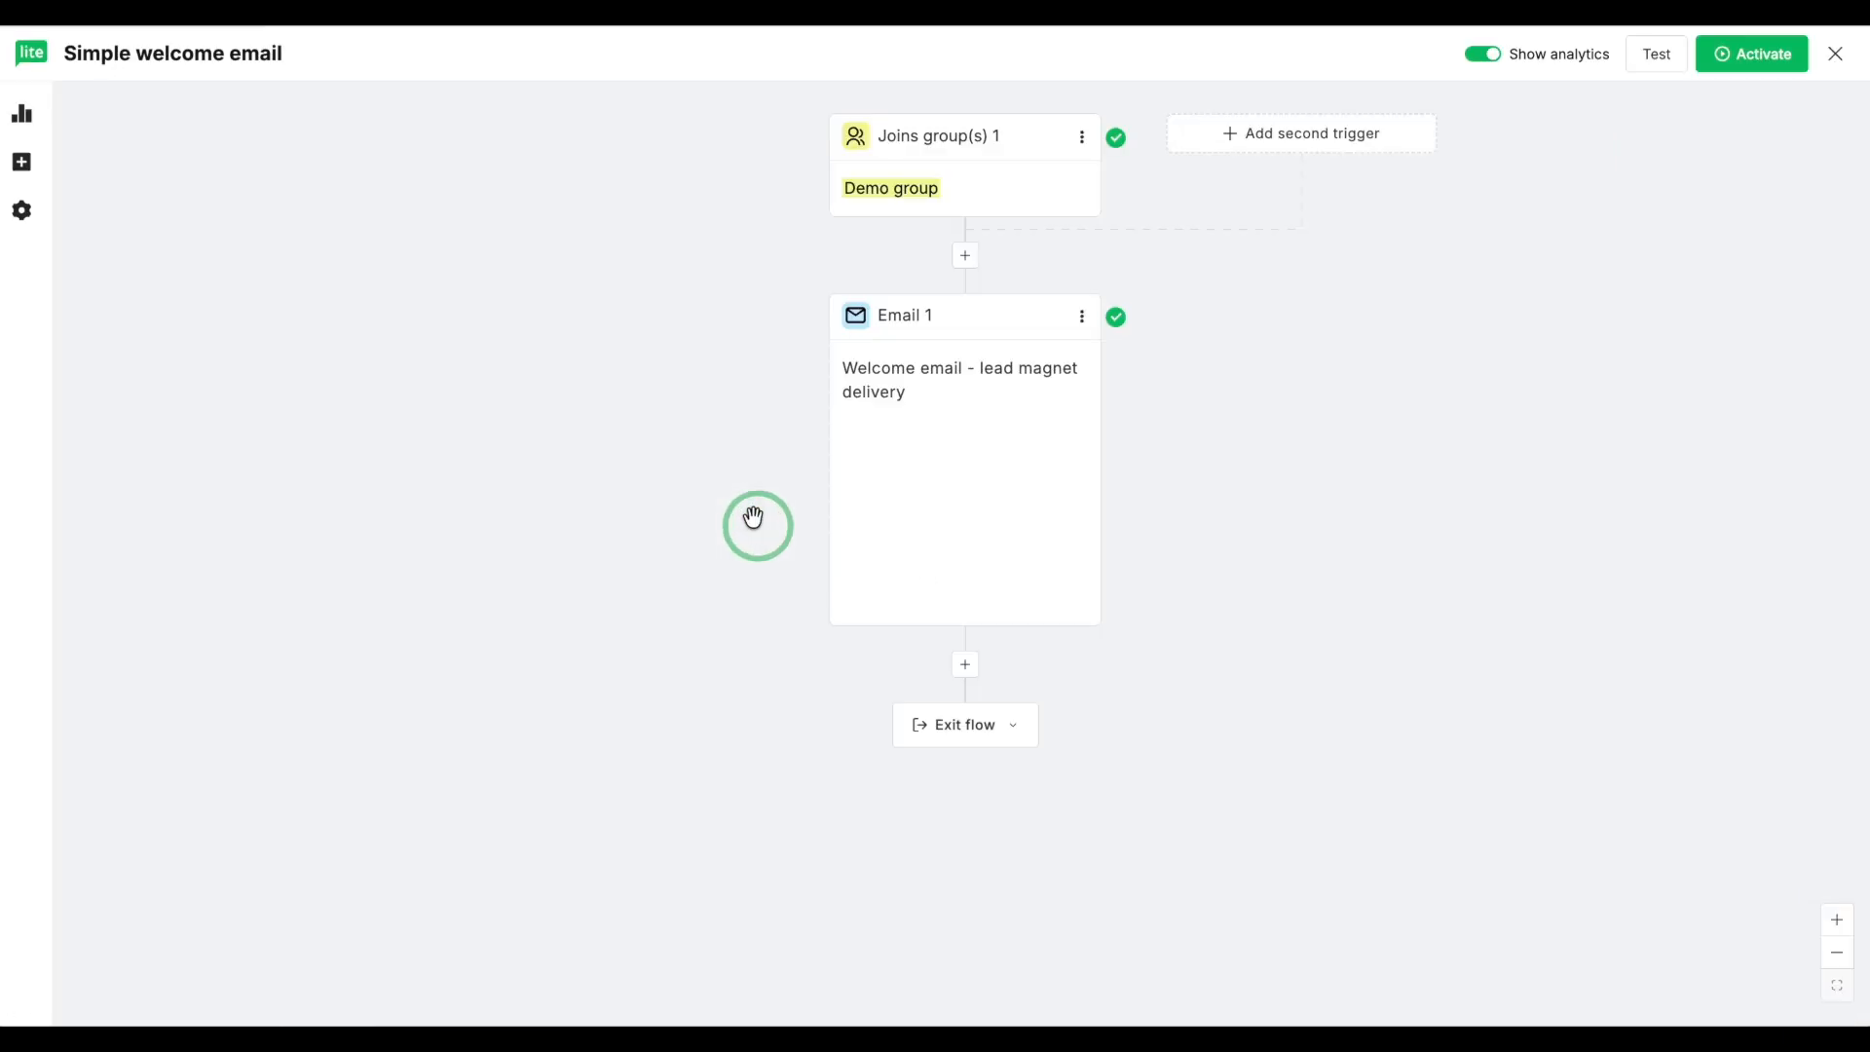
Step: Examine which subscriber groups can be excluded from the Joins group(s) trigger, without excluding any
click(962, 213)
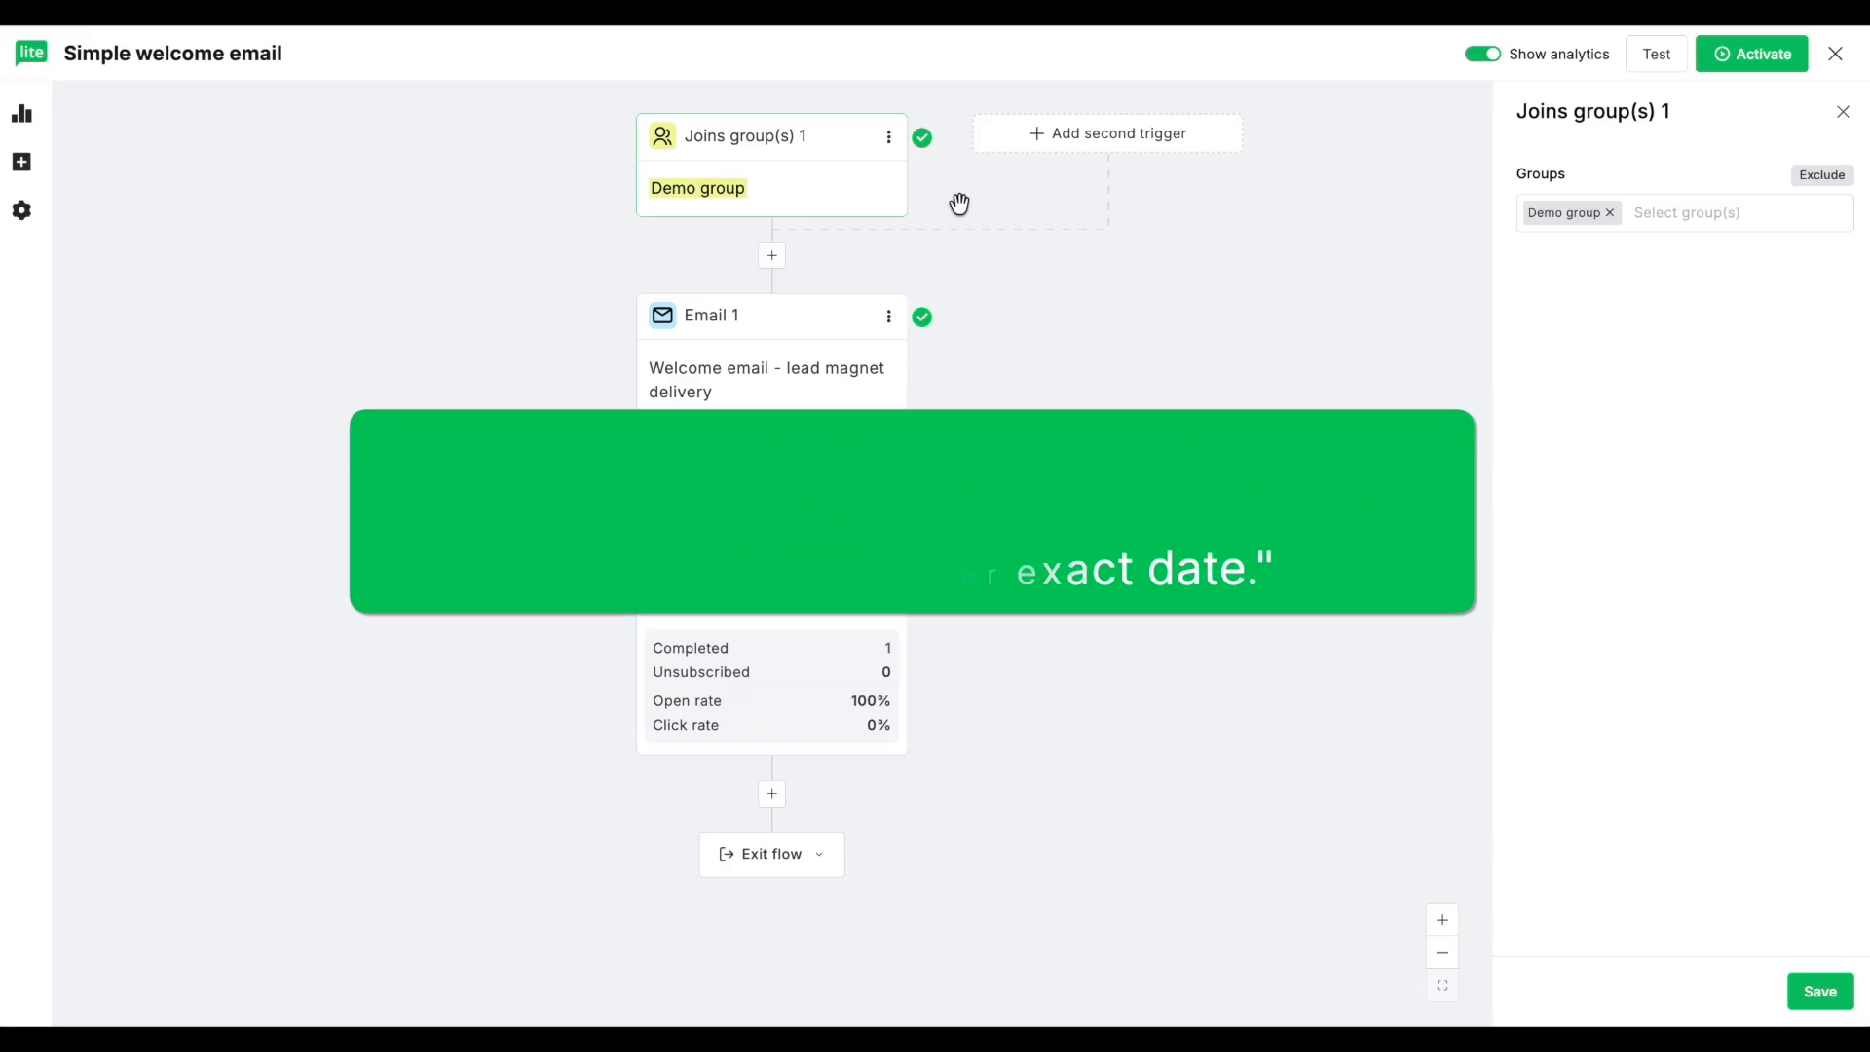
click(1834, 181)
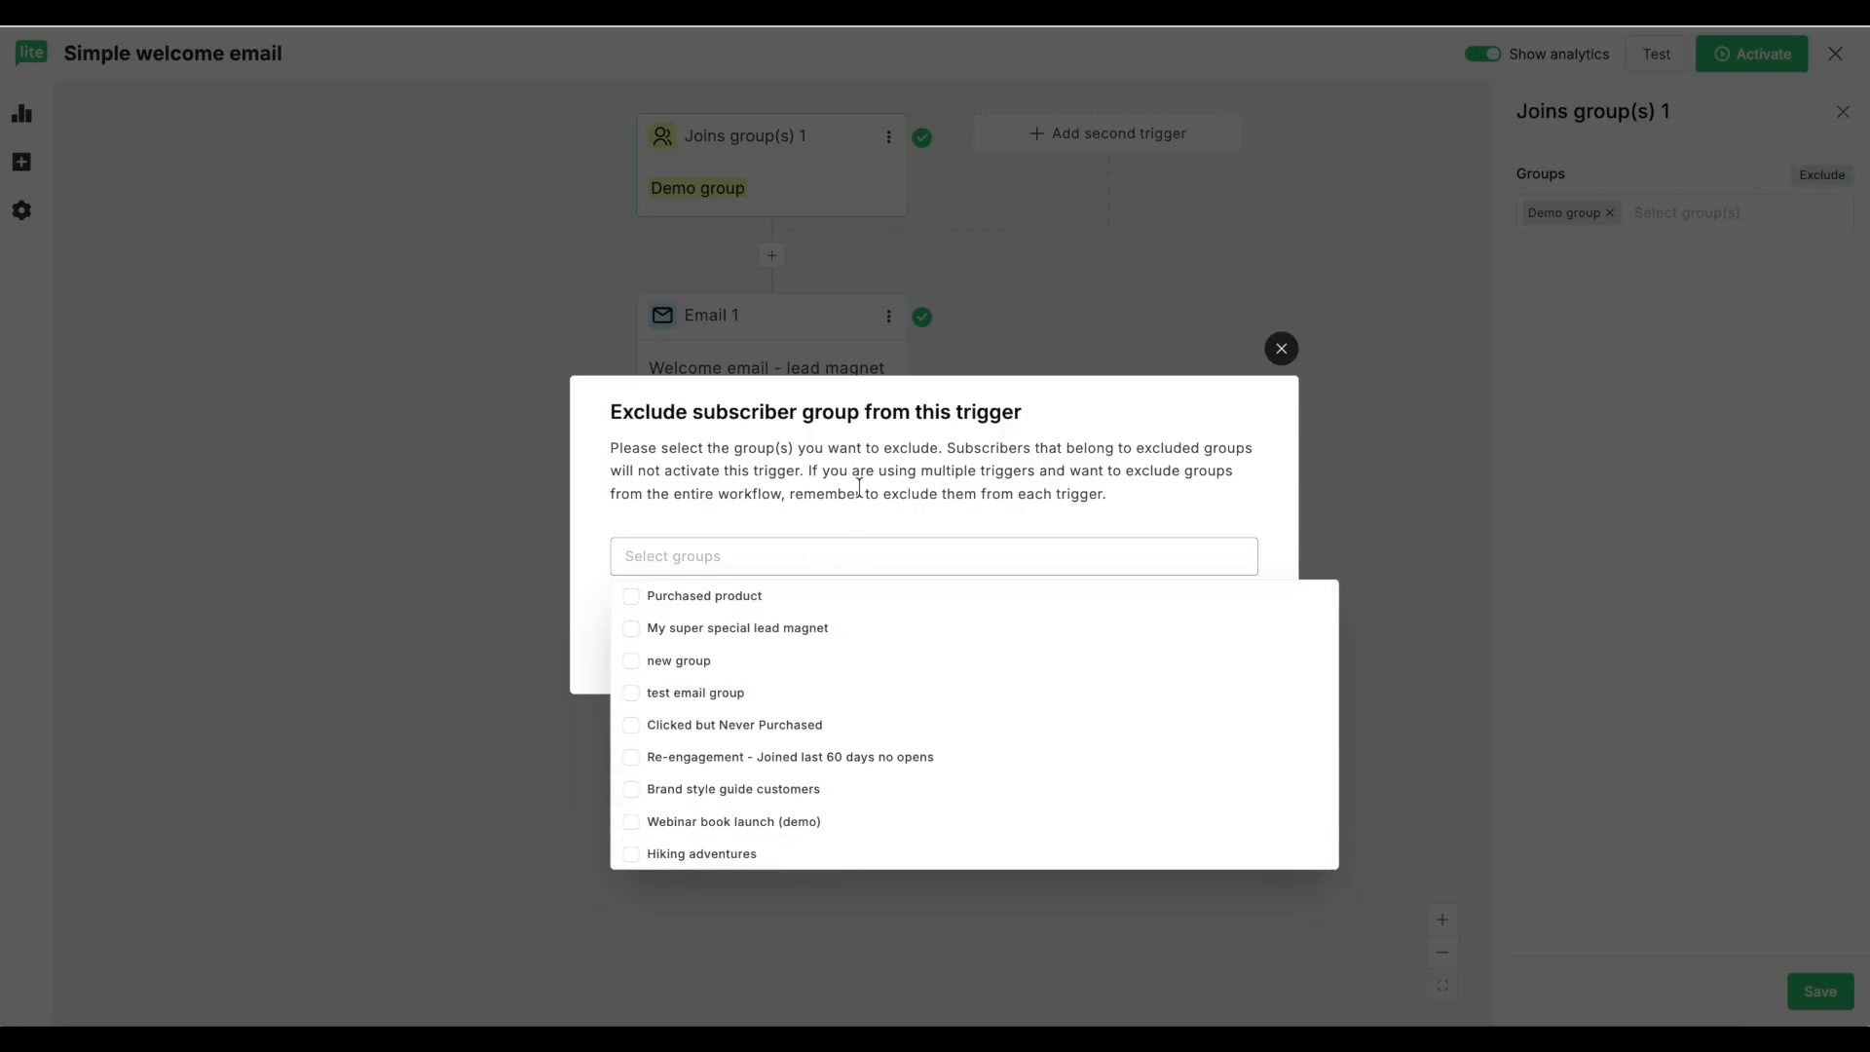
click(1282, 348)
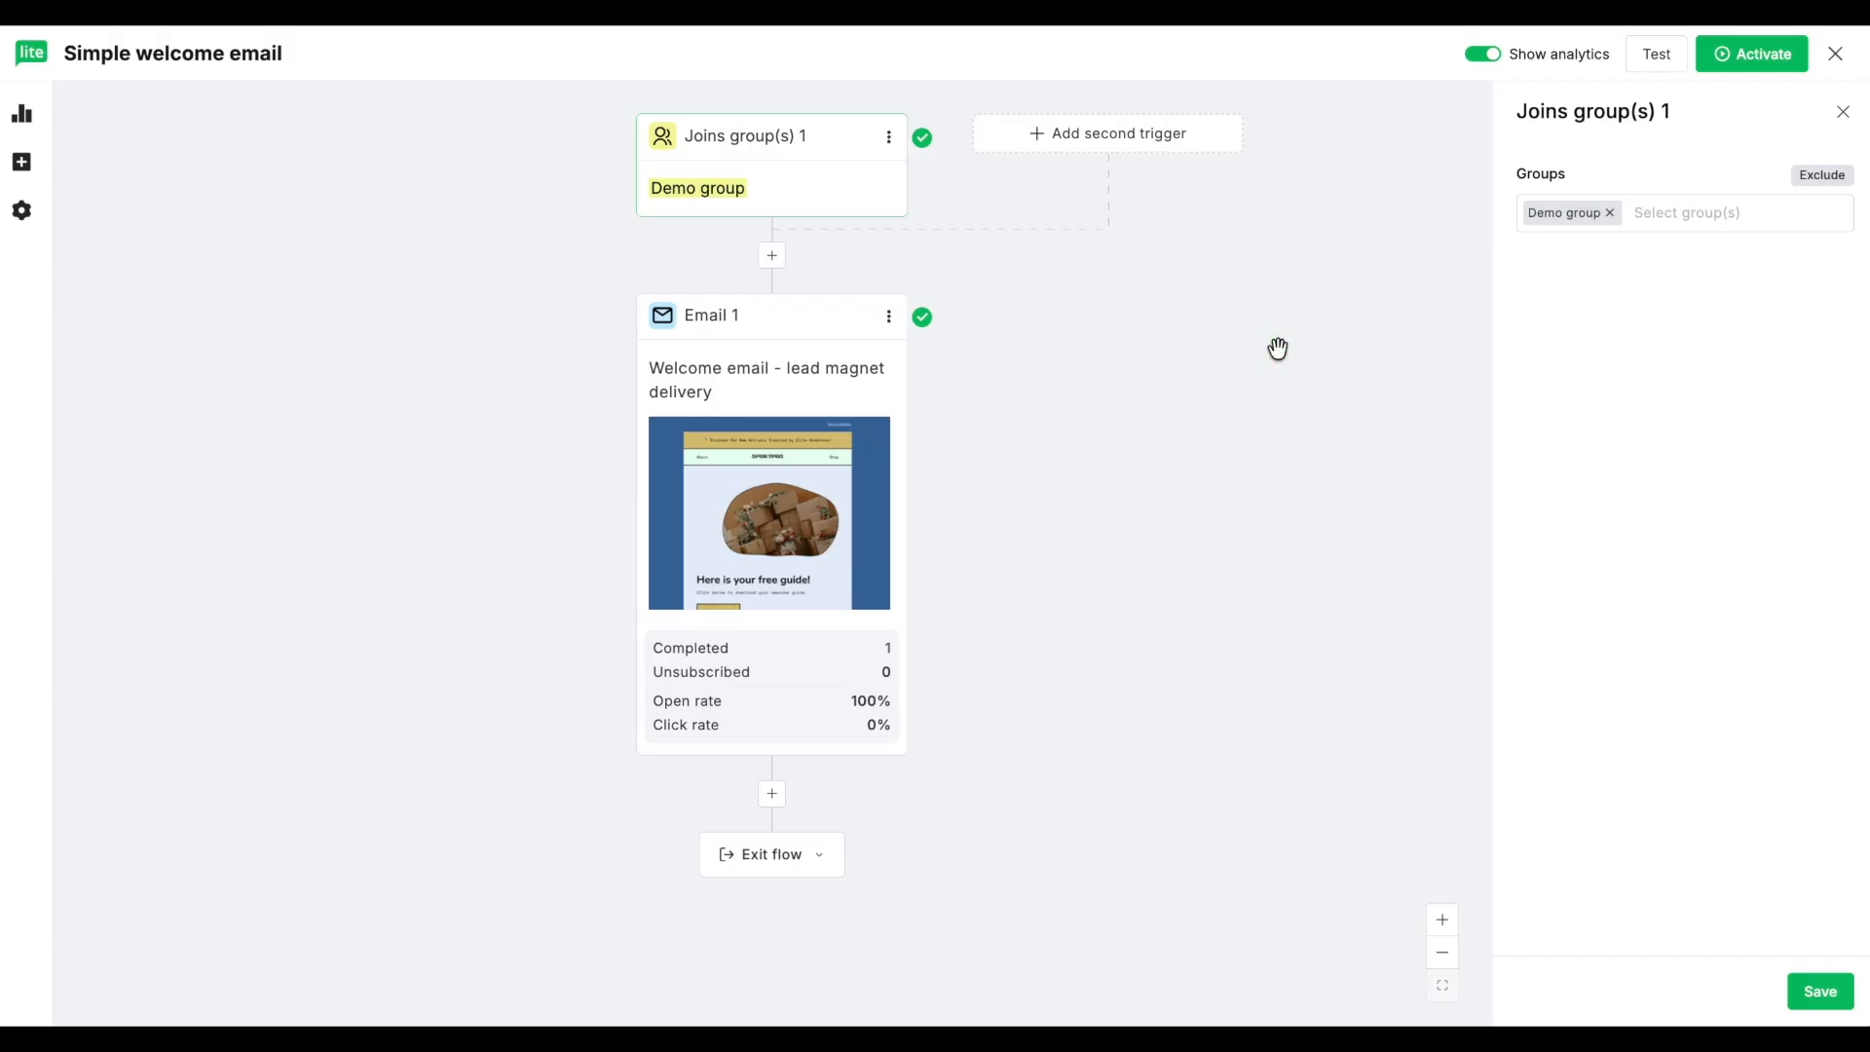
Step: Add "Clicks a link" as a second trigger of the workflow
click(22, 161)
drag(272, 487, 1500, 125)
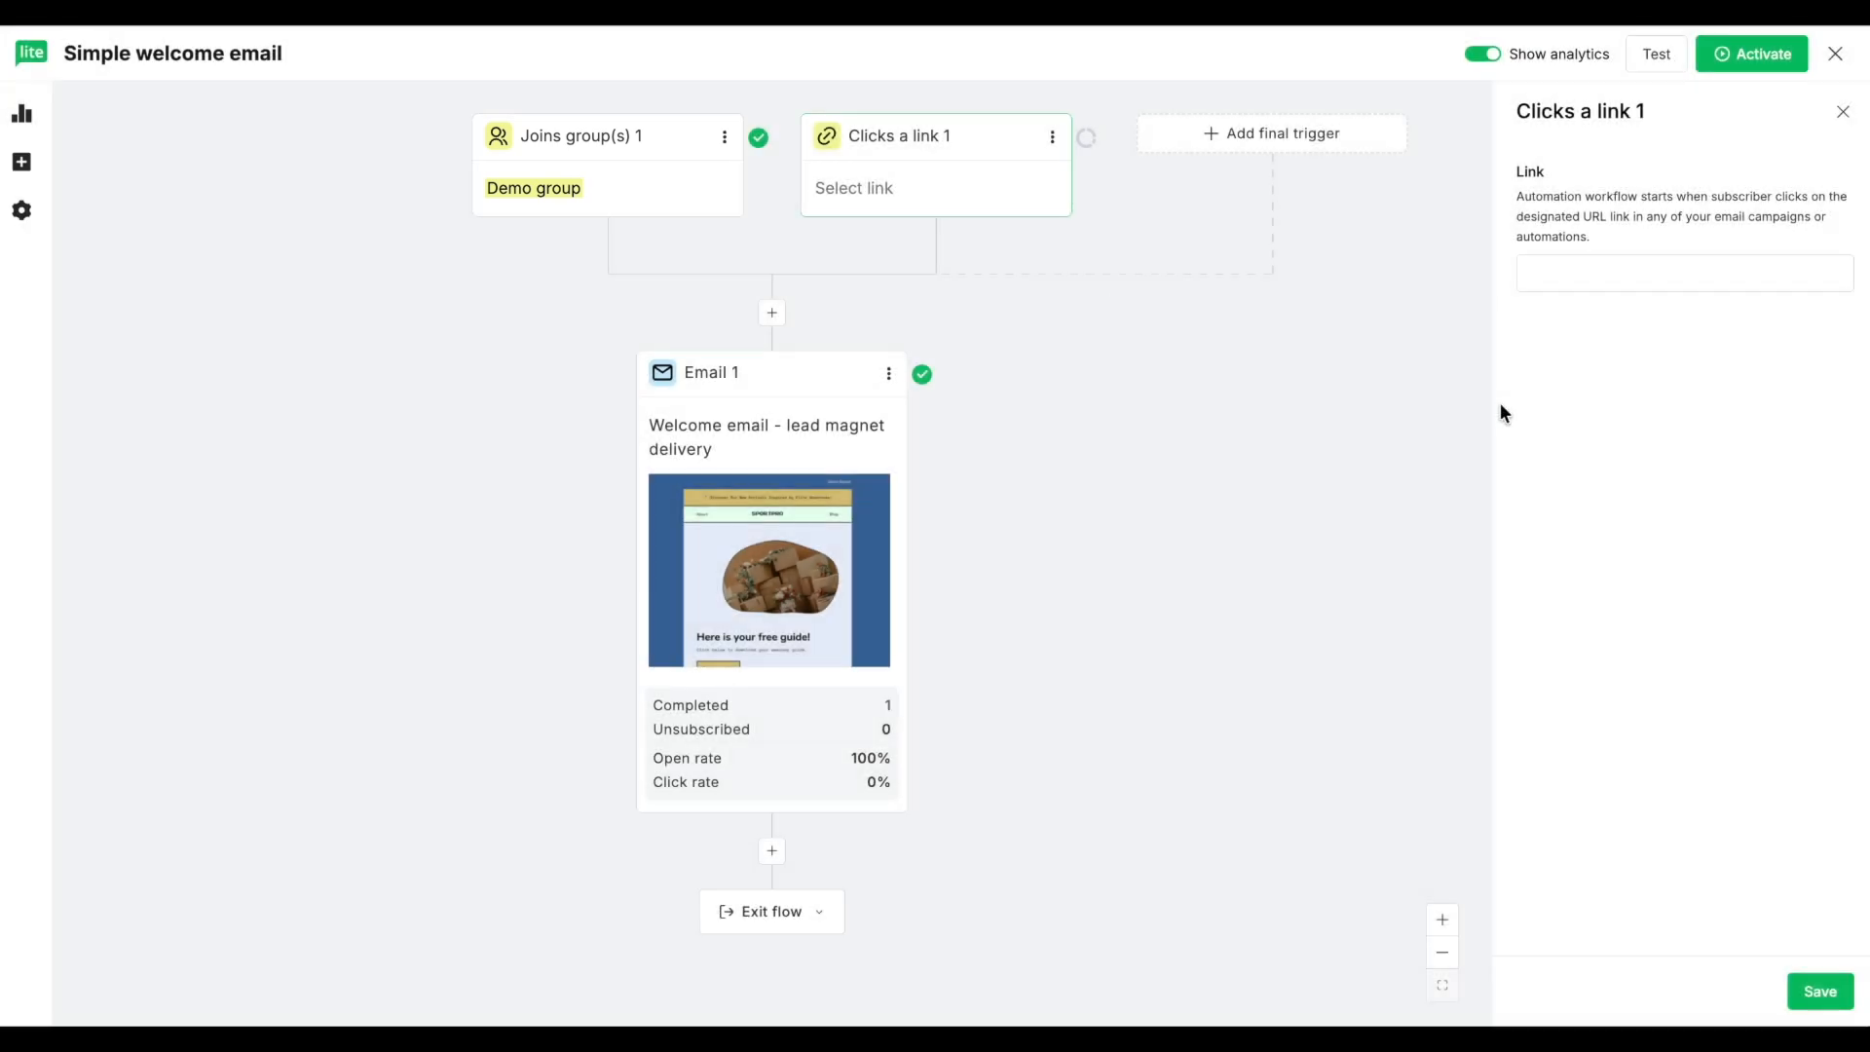
Step: Exclude the subscriber group "new group" from the Joins group(s) trigger
click(660, 202)
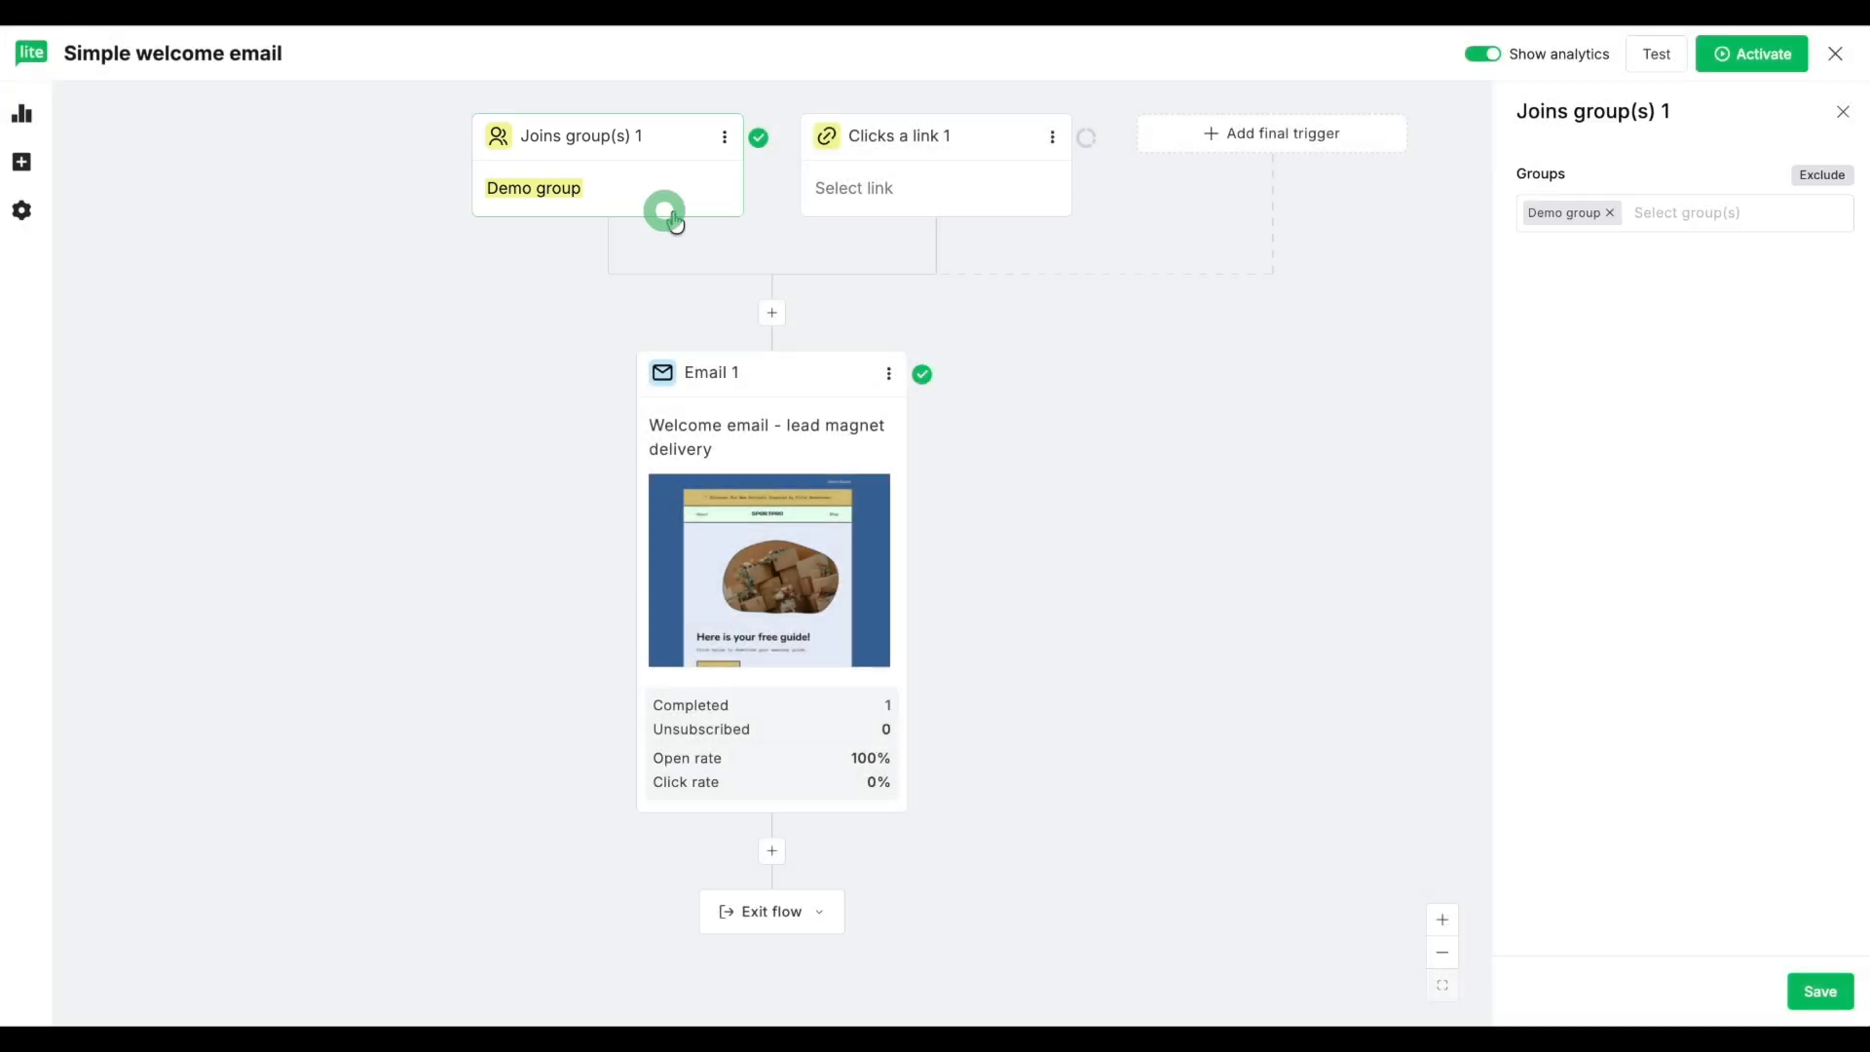
click(1813, 176)
click(647, 660)
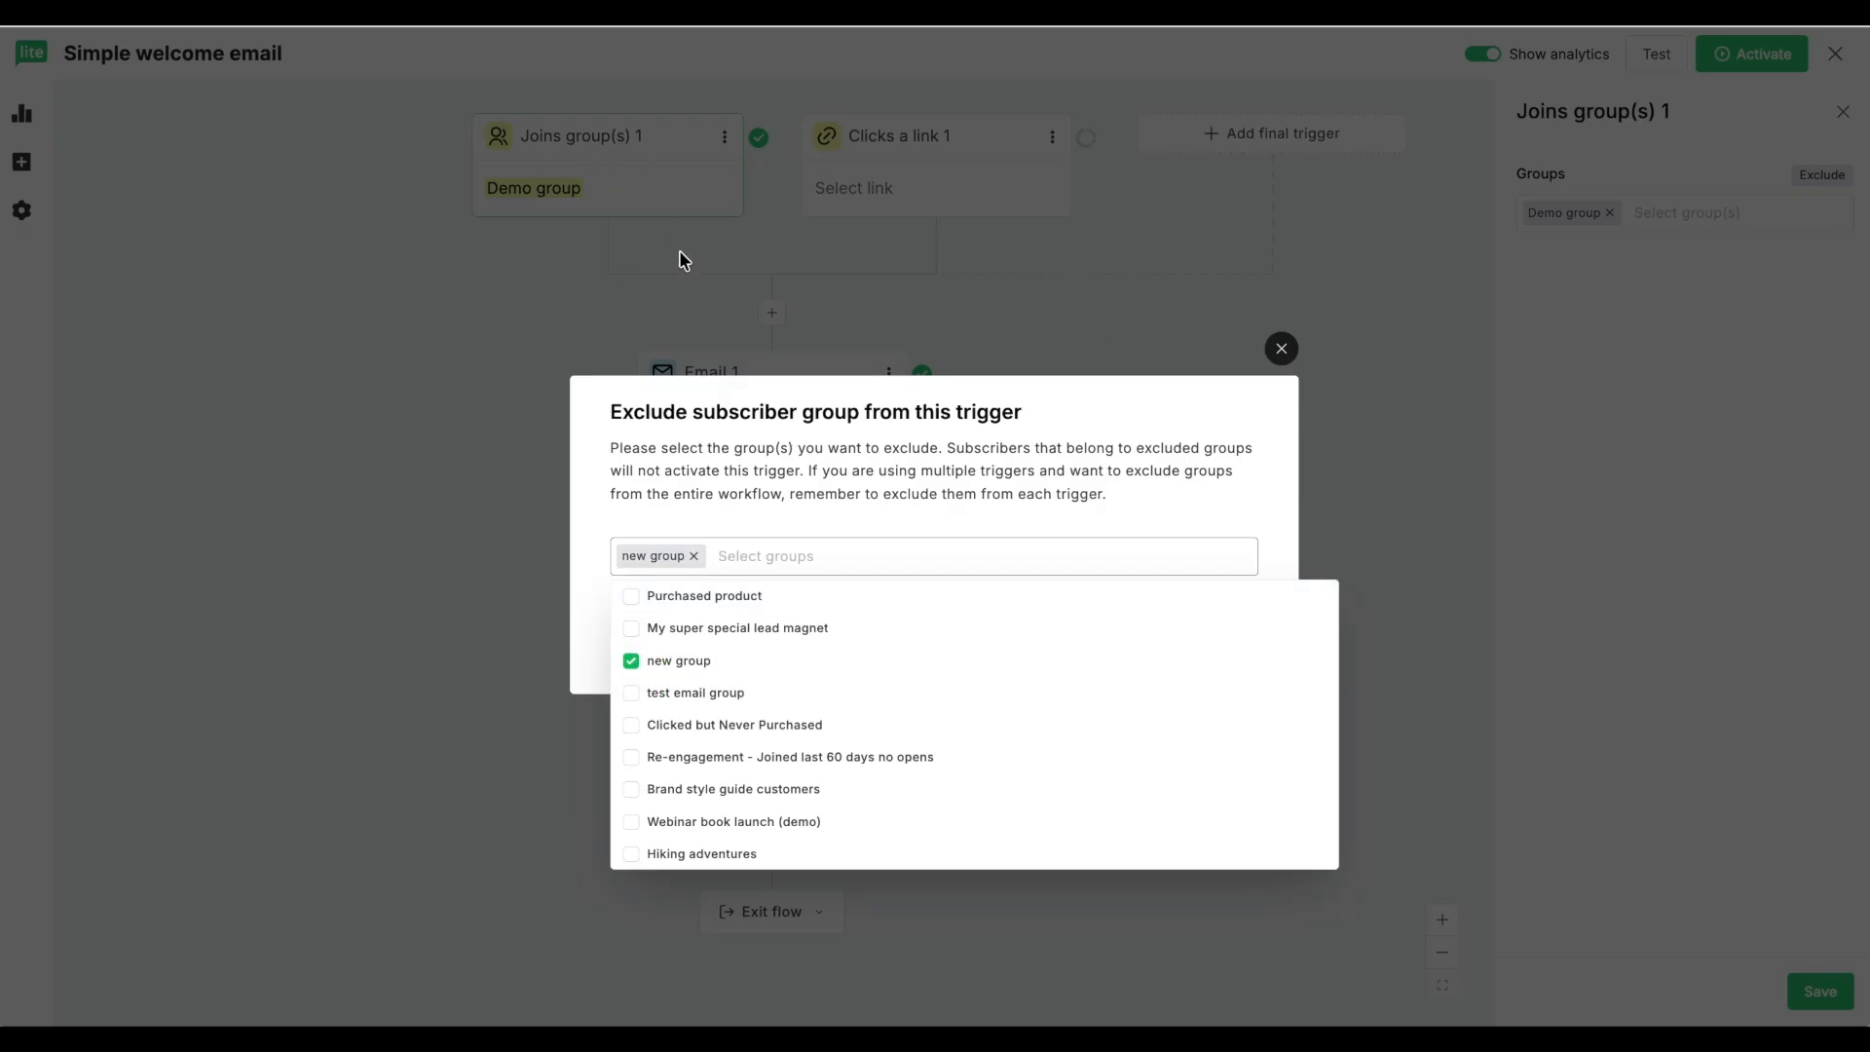
click(1061, 470)
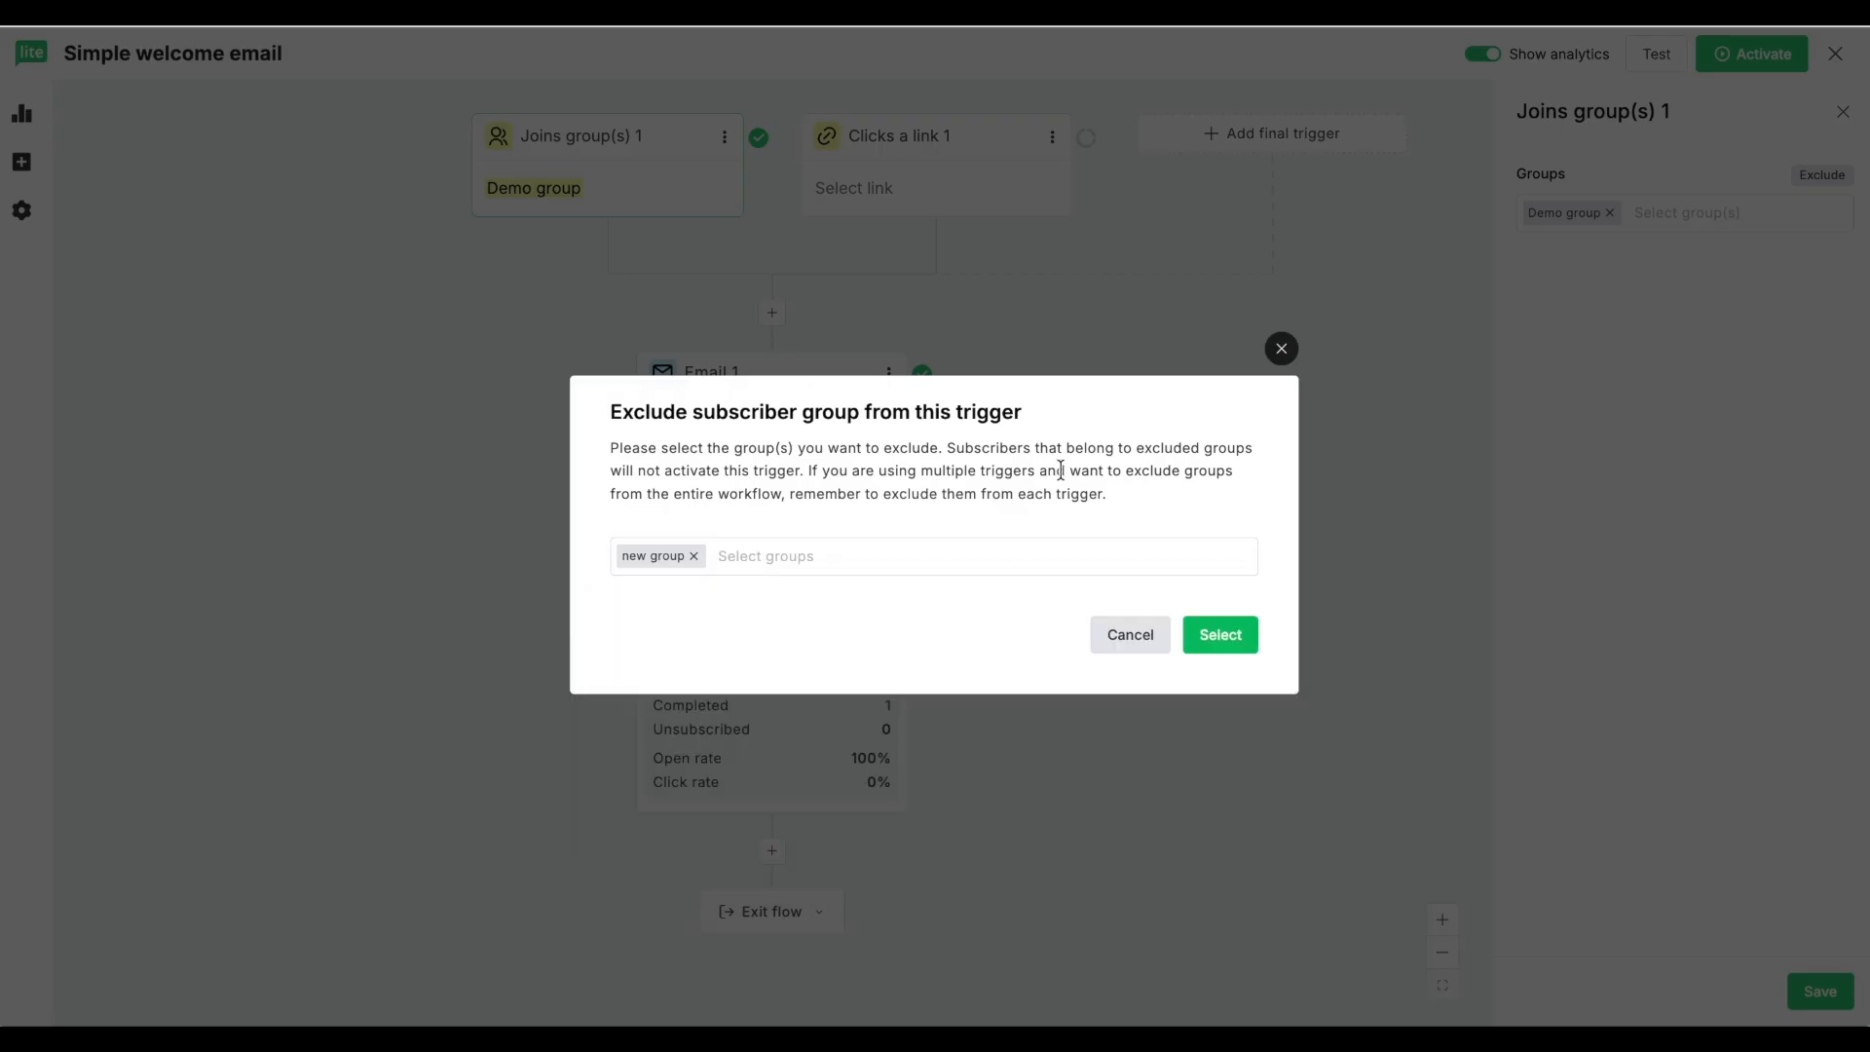
click(1227, 643)
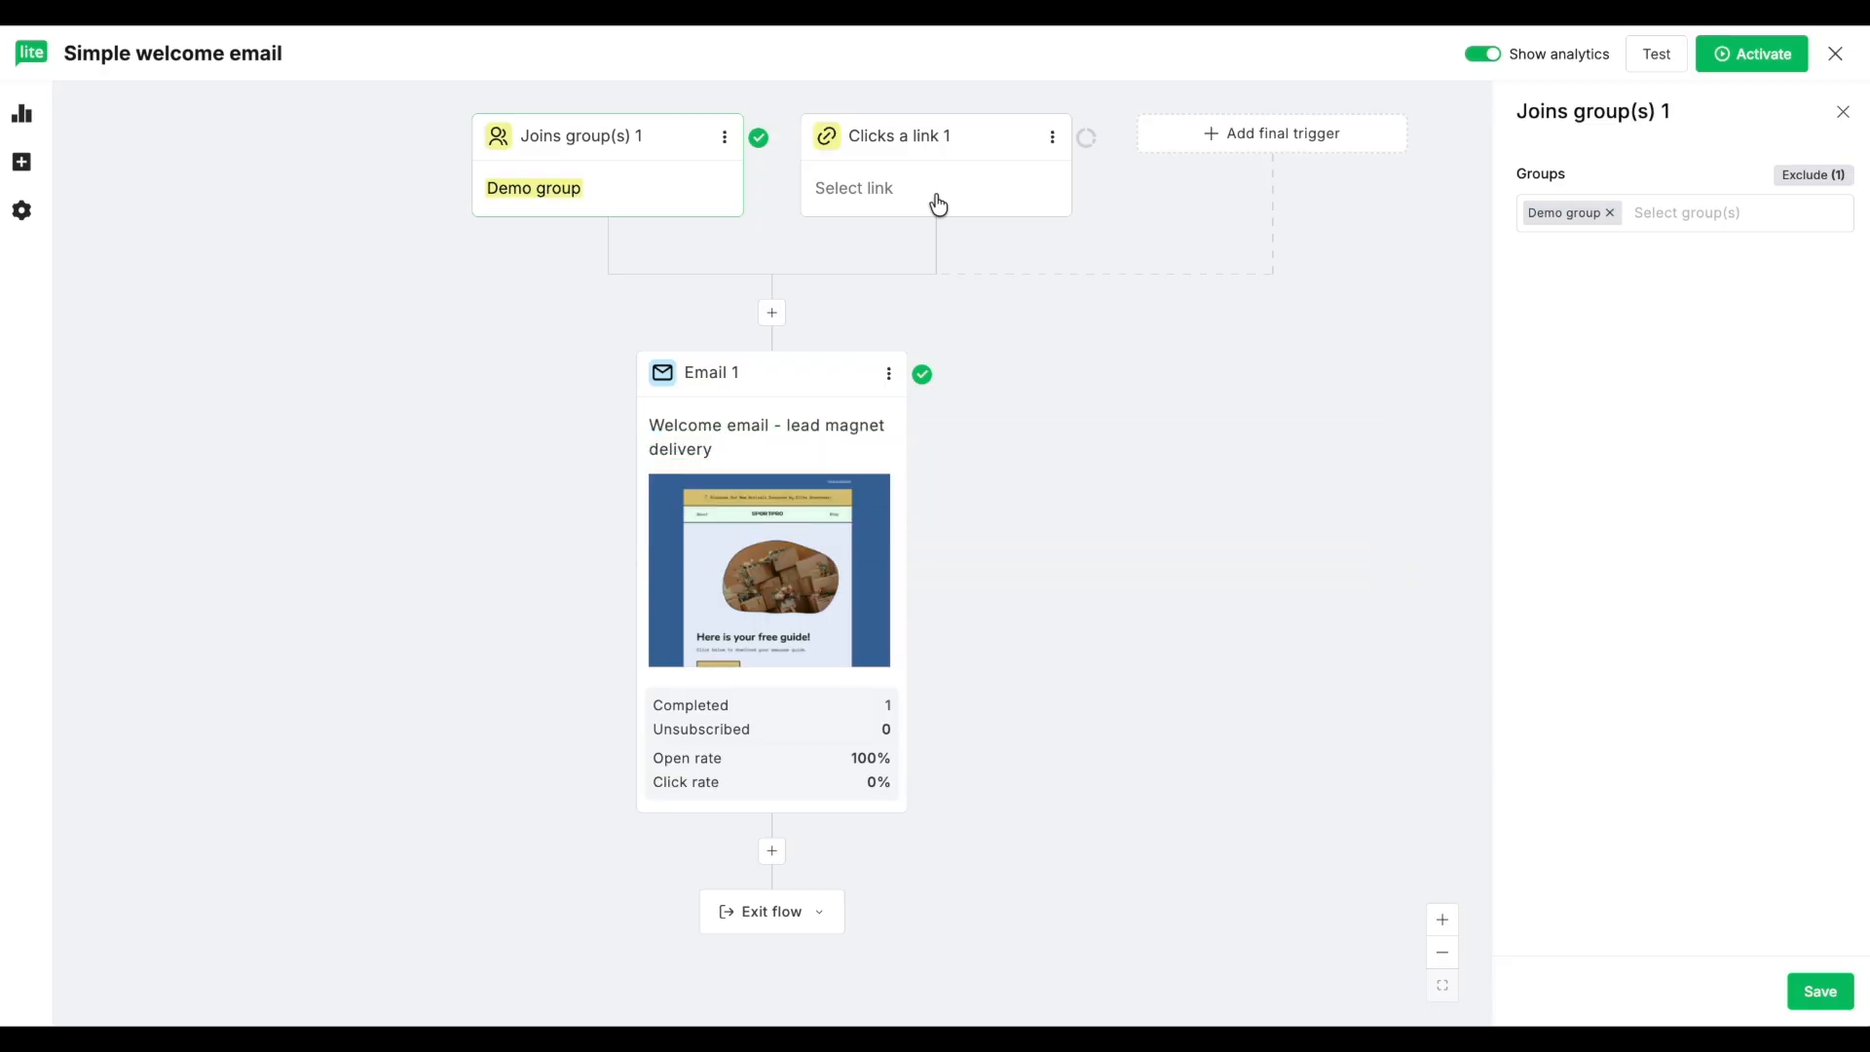
Step: Reopen the exclusions of the Joins group(s) trigger and select "new group" again
click(1806, 176)
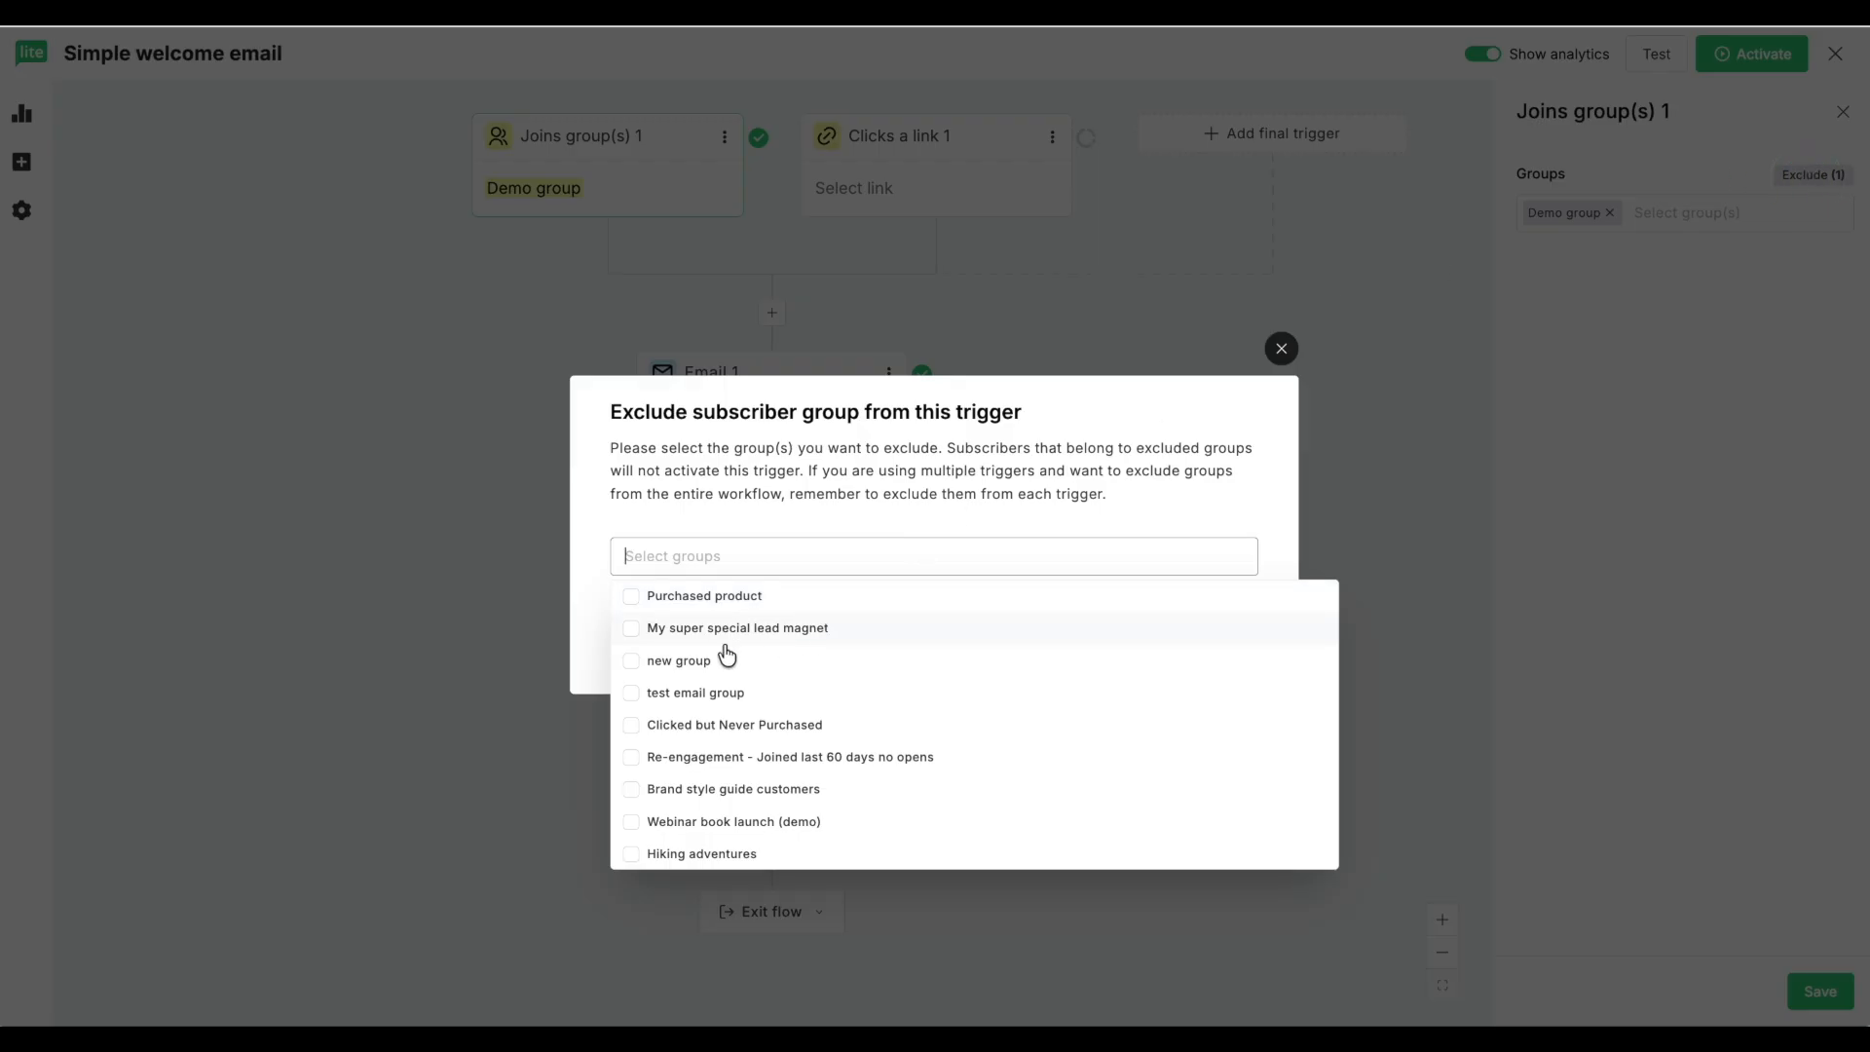
click(634, 663)
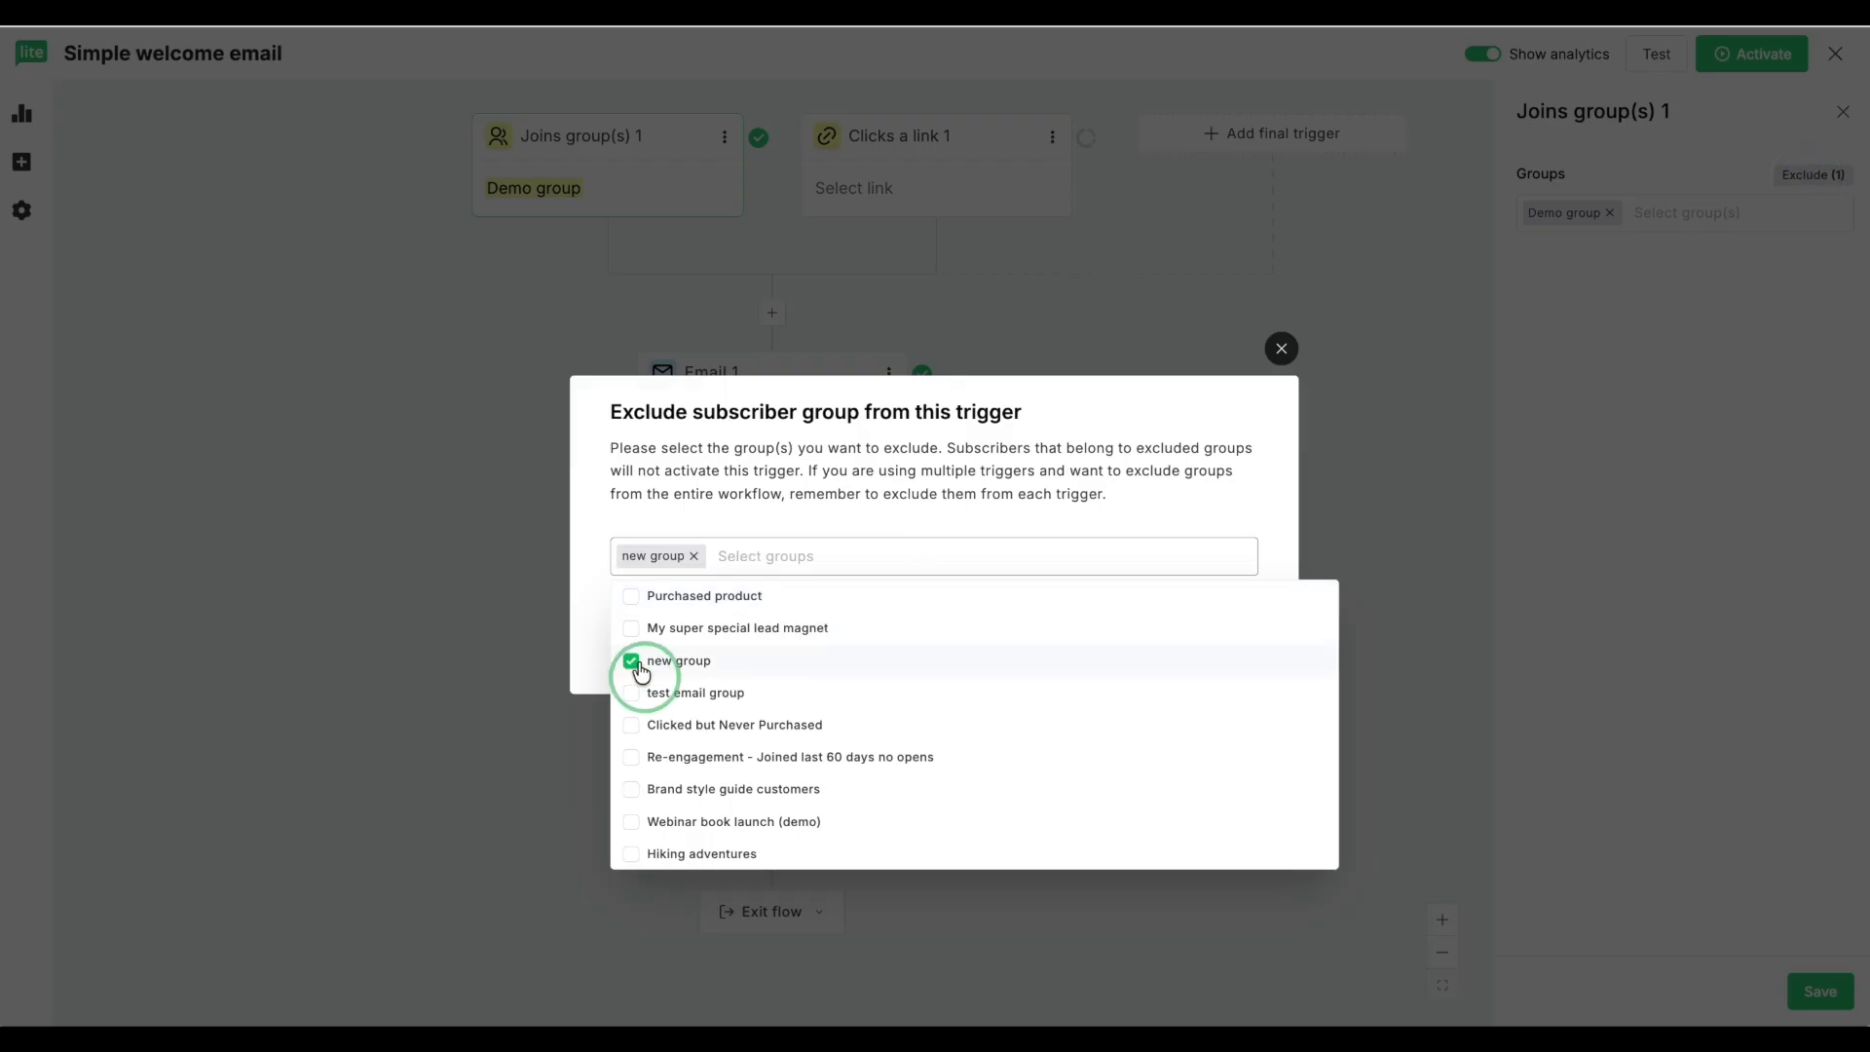
click(921, 511)
click(1216, 636)
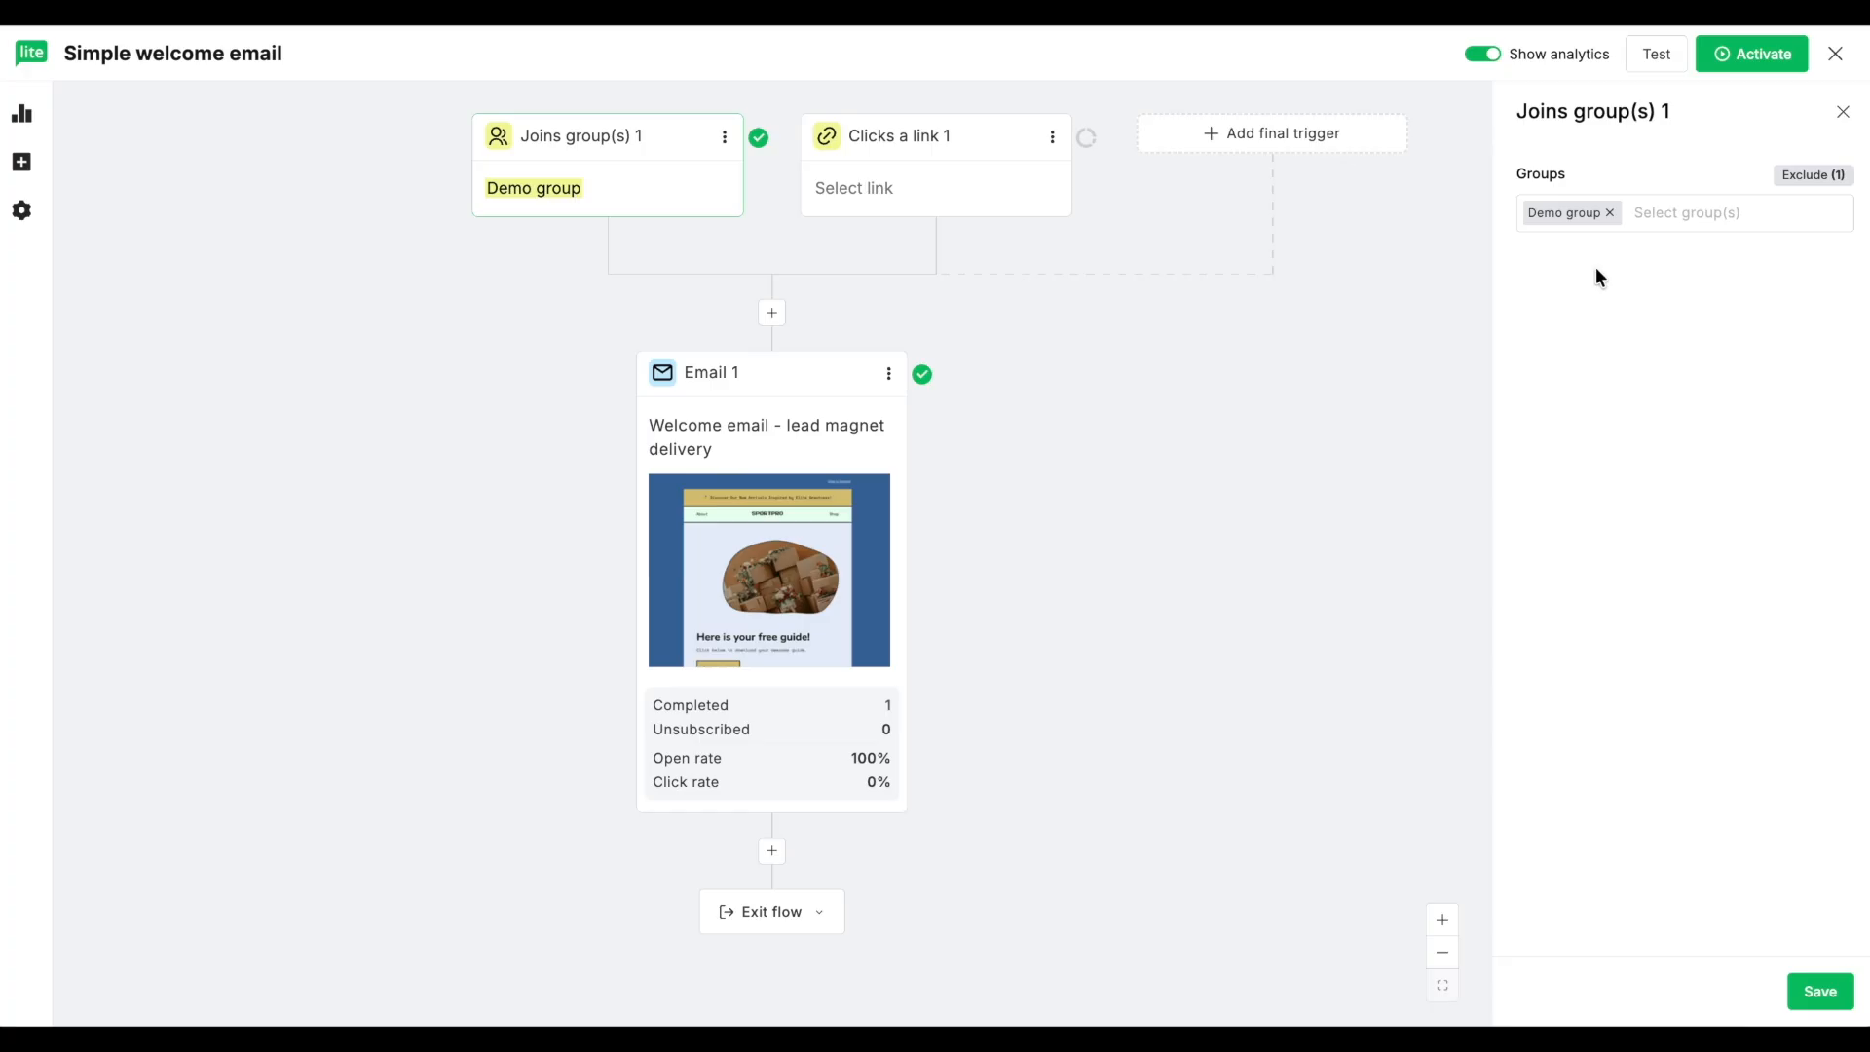
Step: Add a condition after Email 1 that checks segment membership in "Engaged subscribers - last 30 days" and save it
click(21, 161)
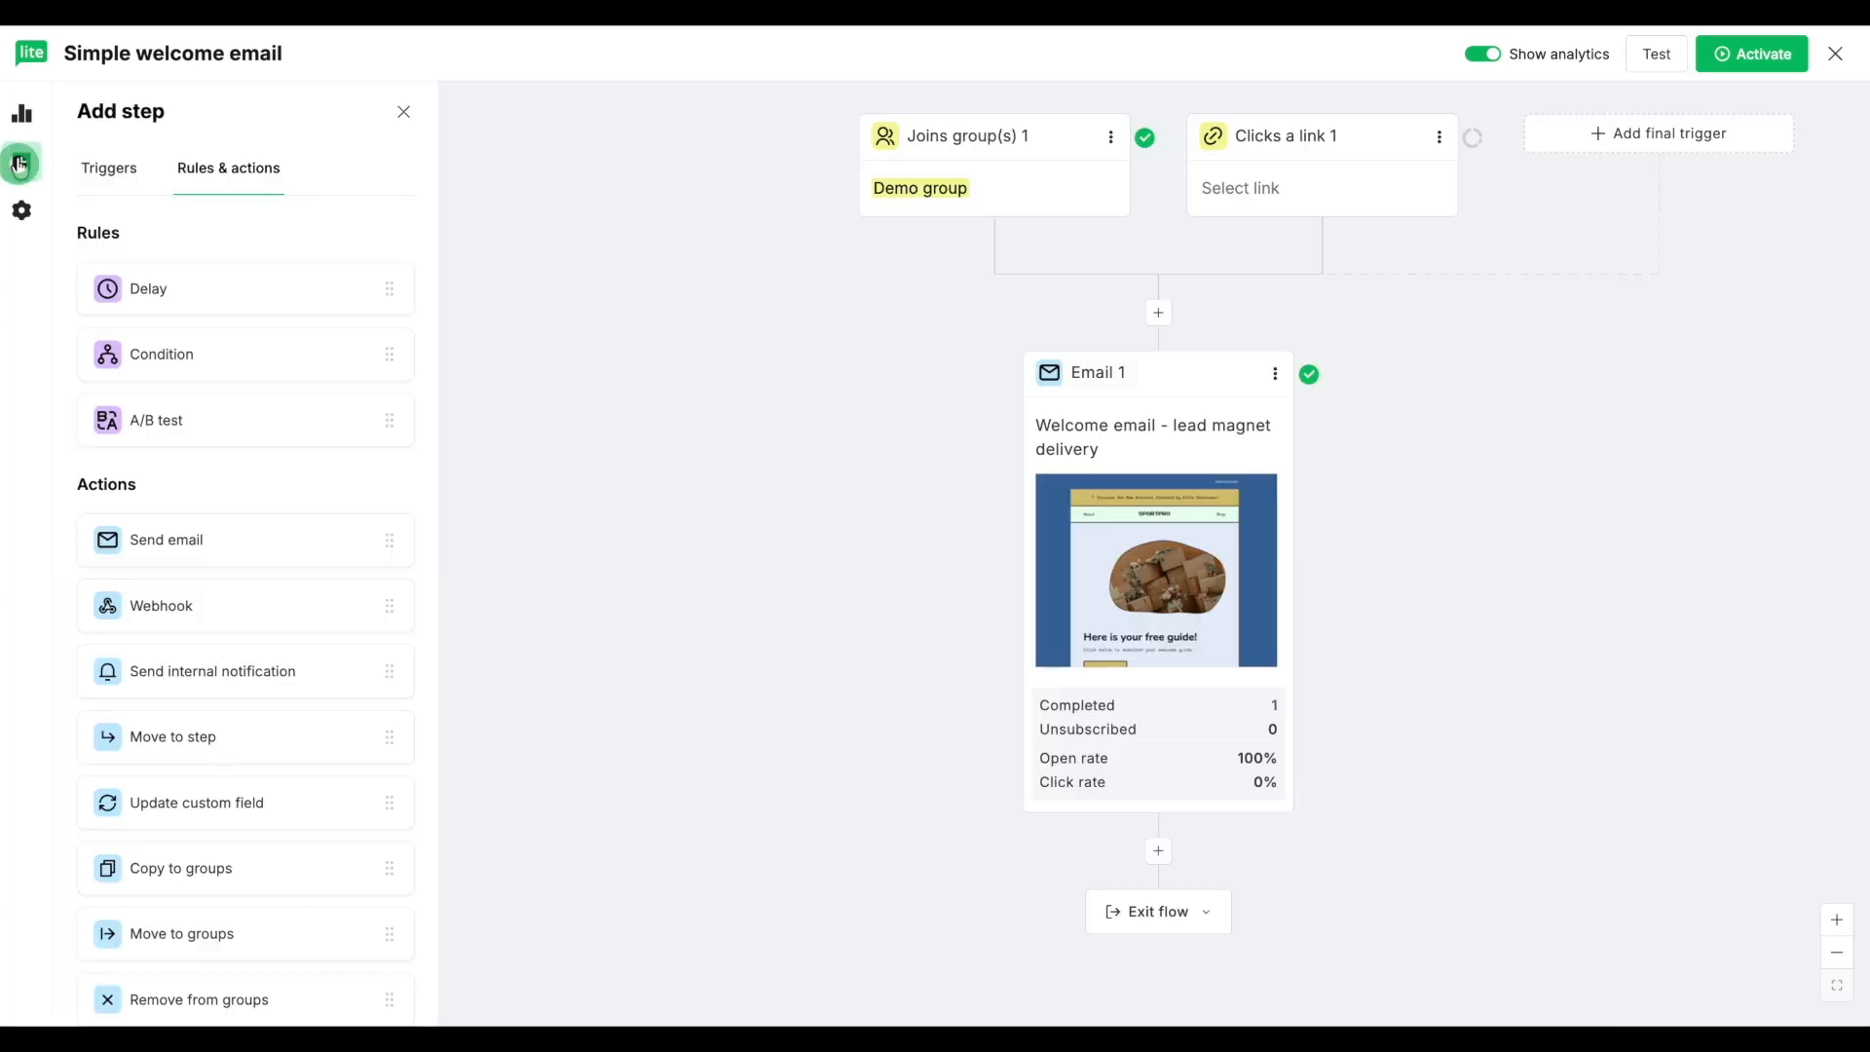
drag(184, 360, 1098, 865)
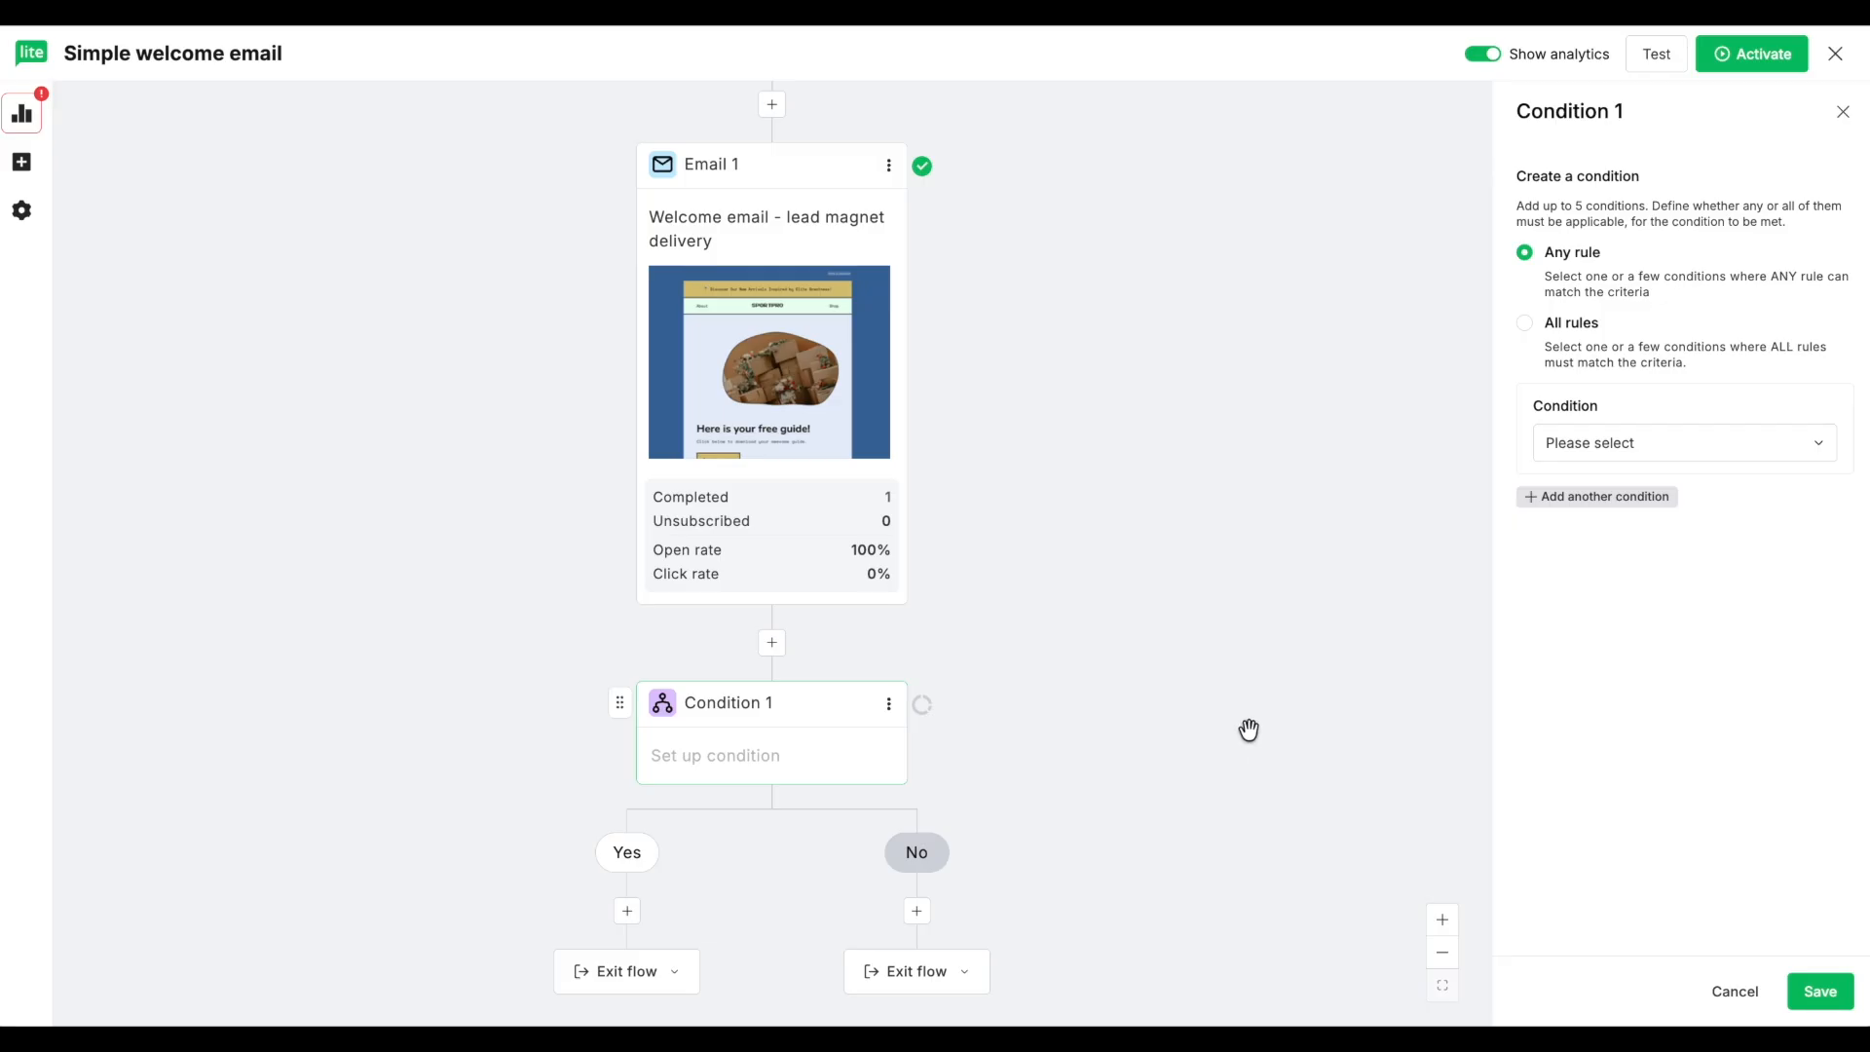
click(1582, 445)
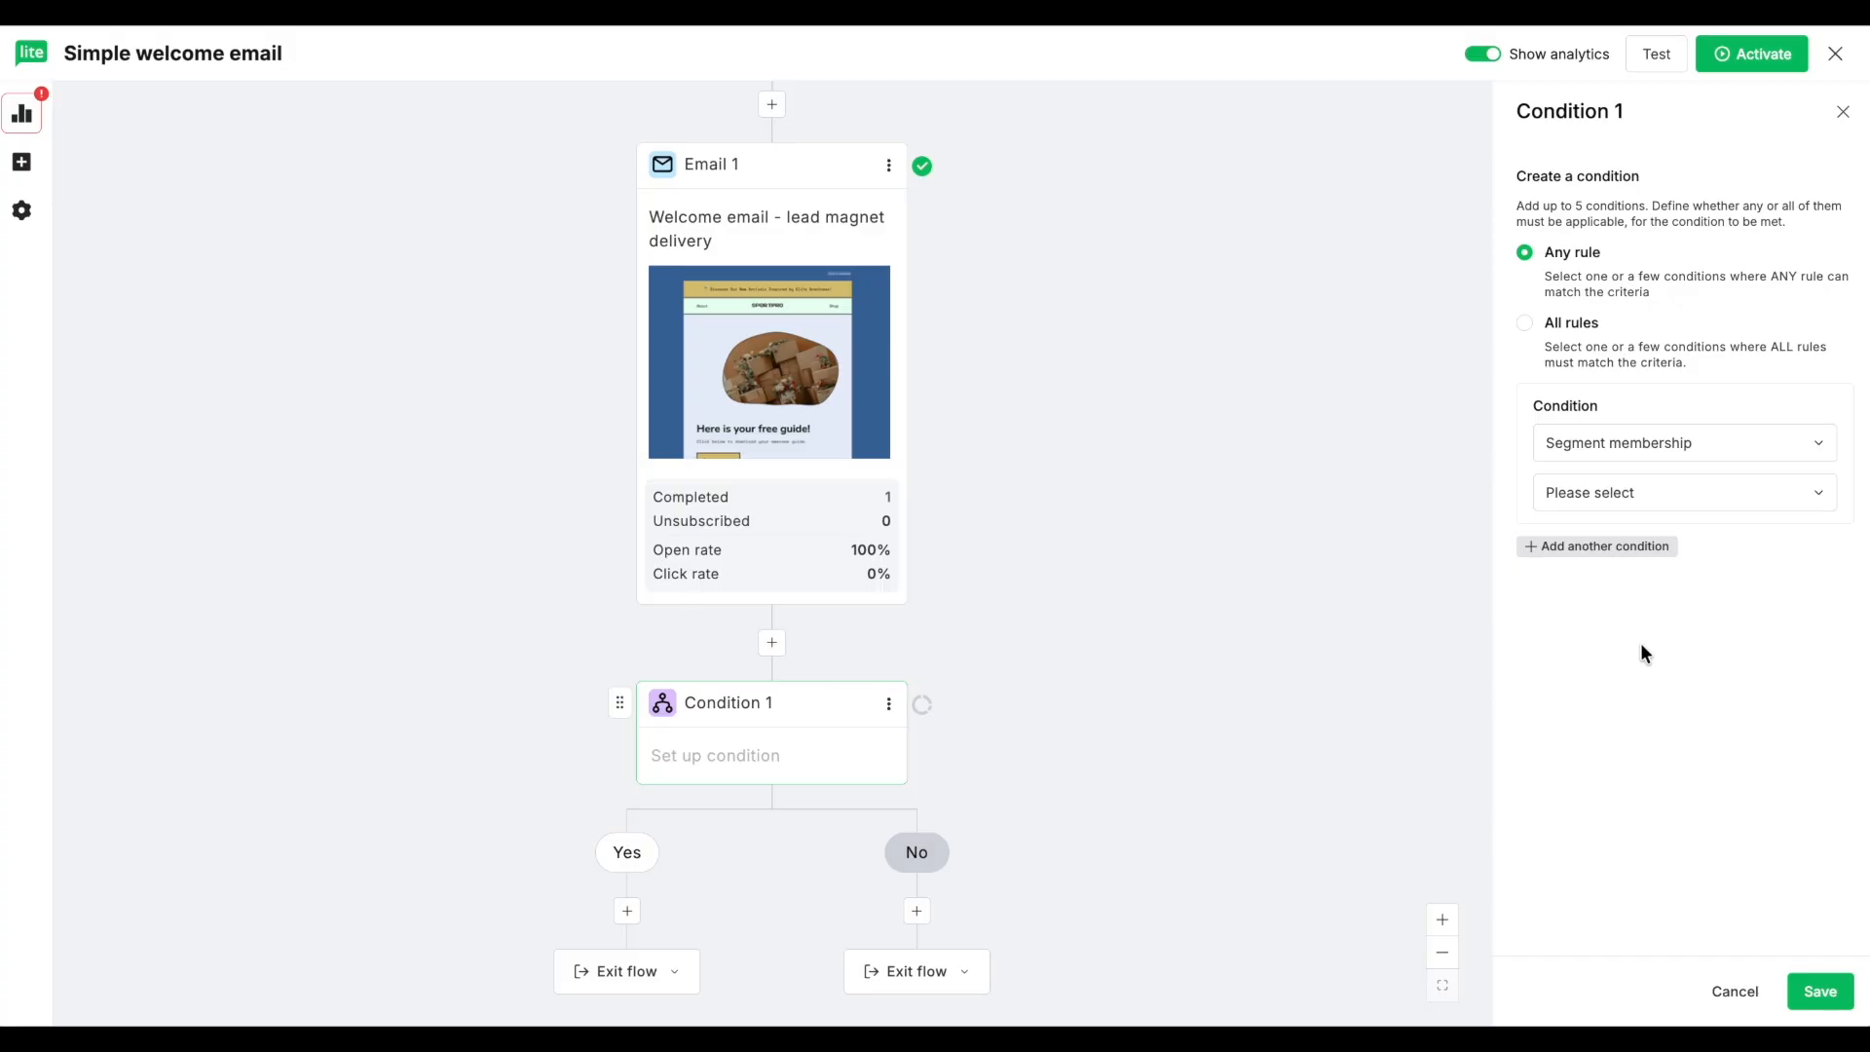
click(1686, 496)
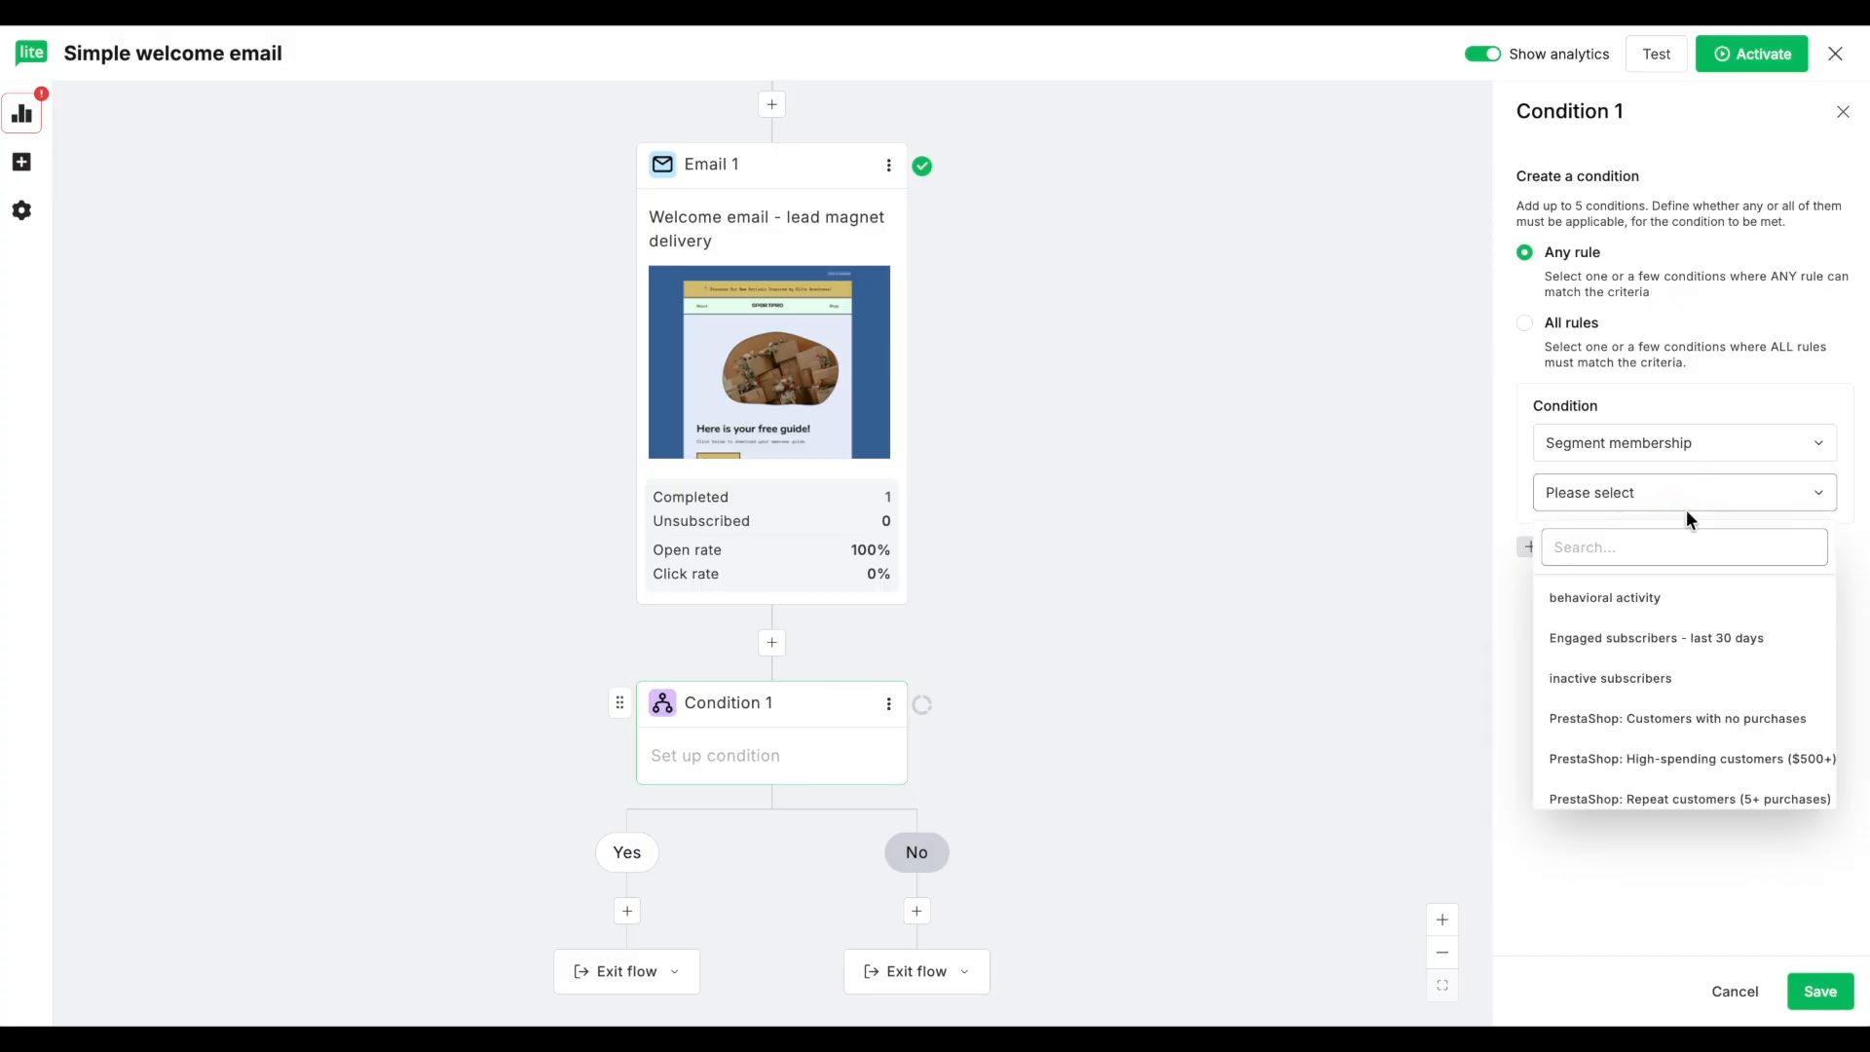
click(1699, 640)
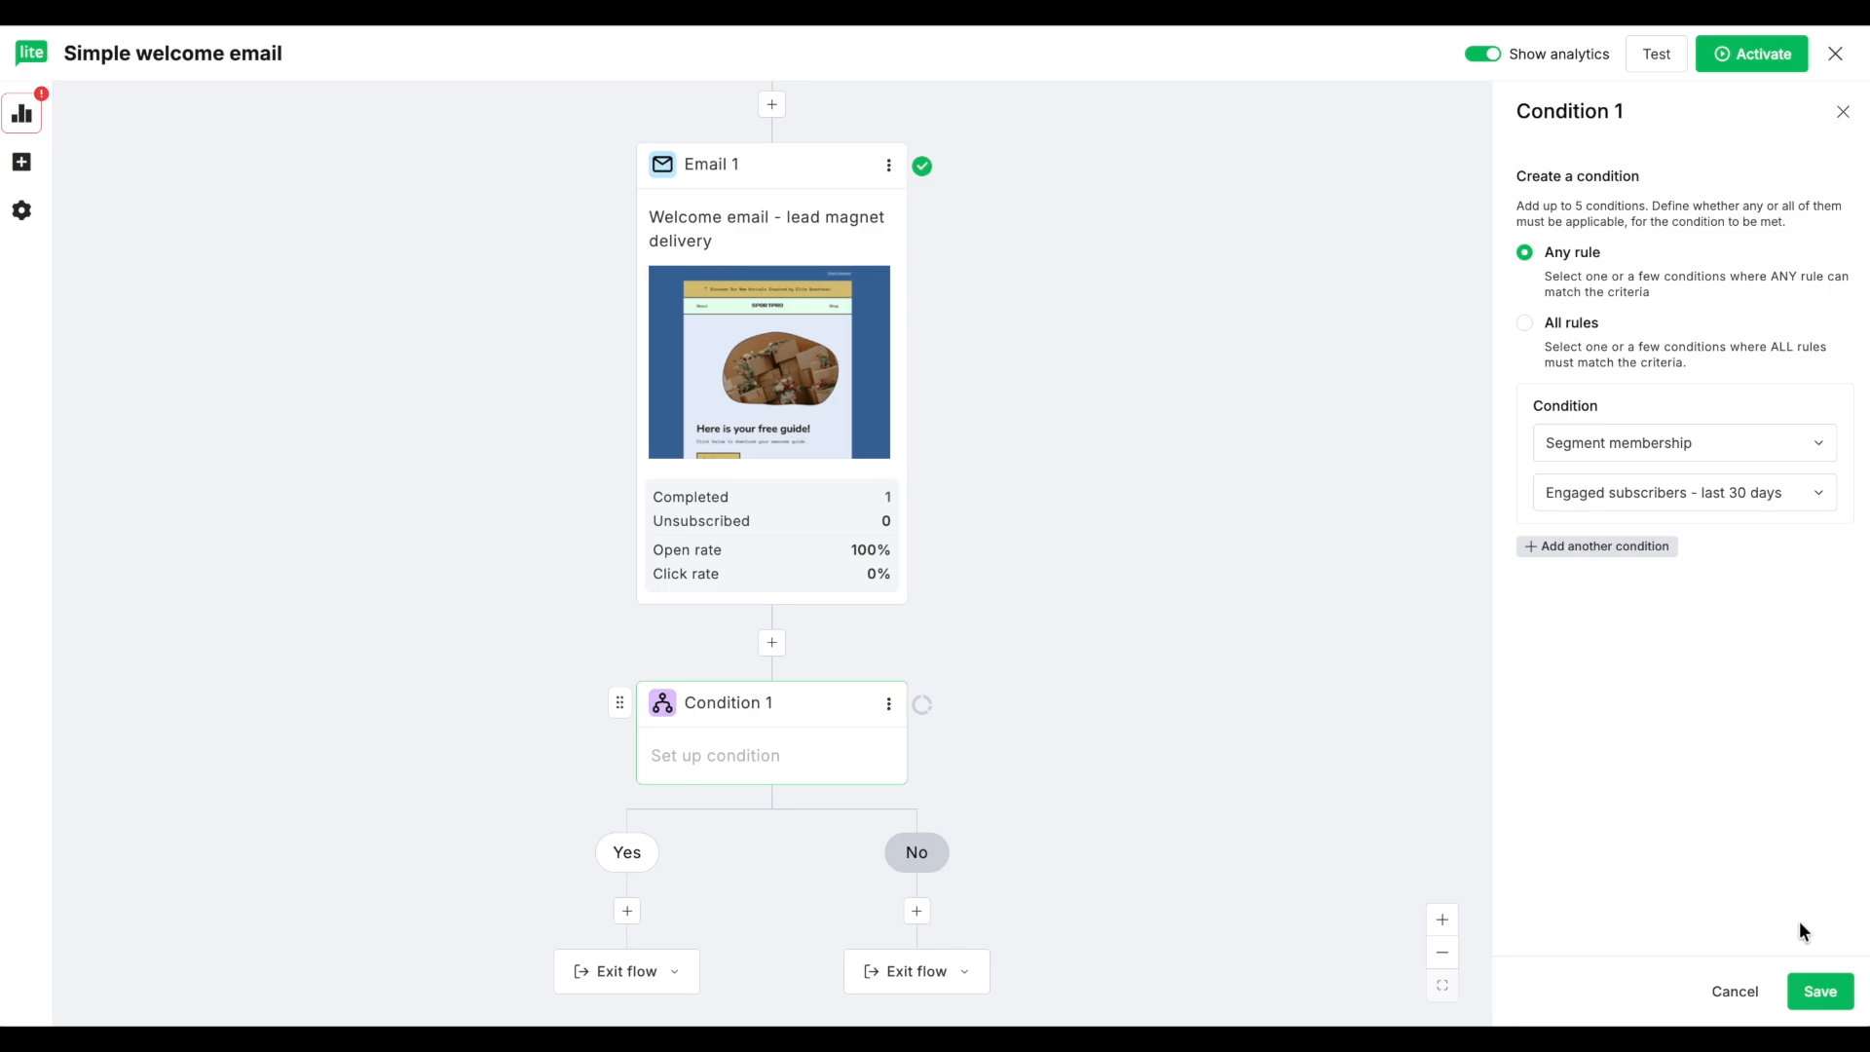
click(1823, 995)
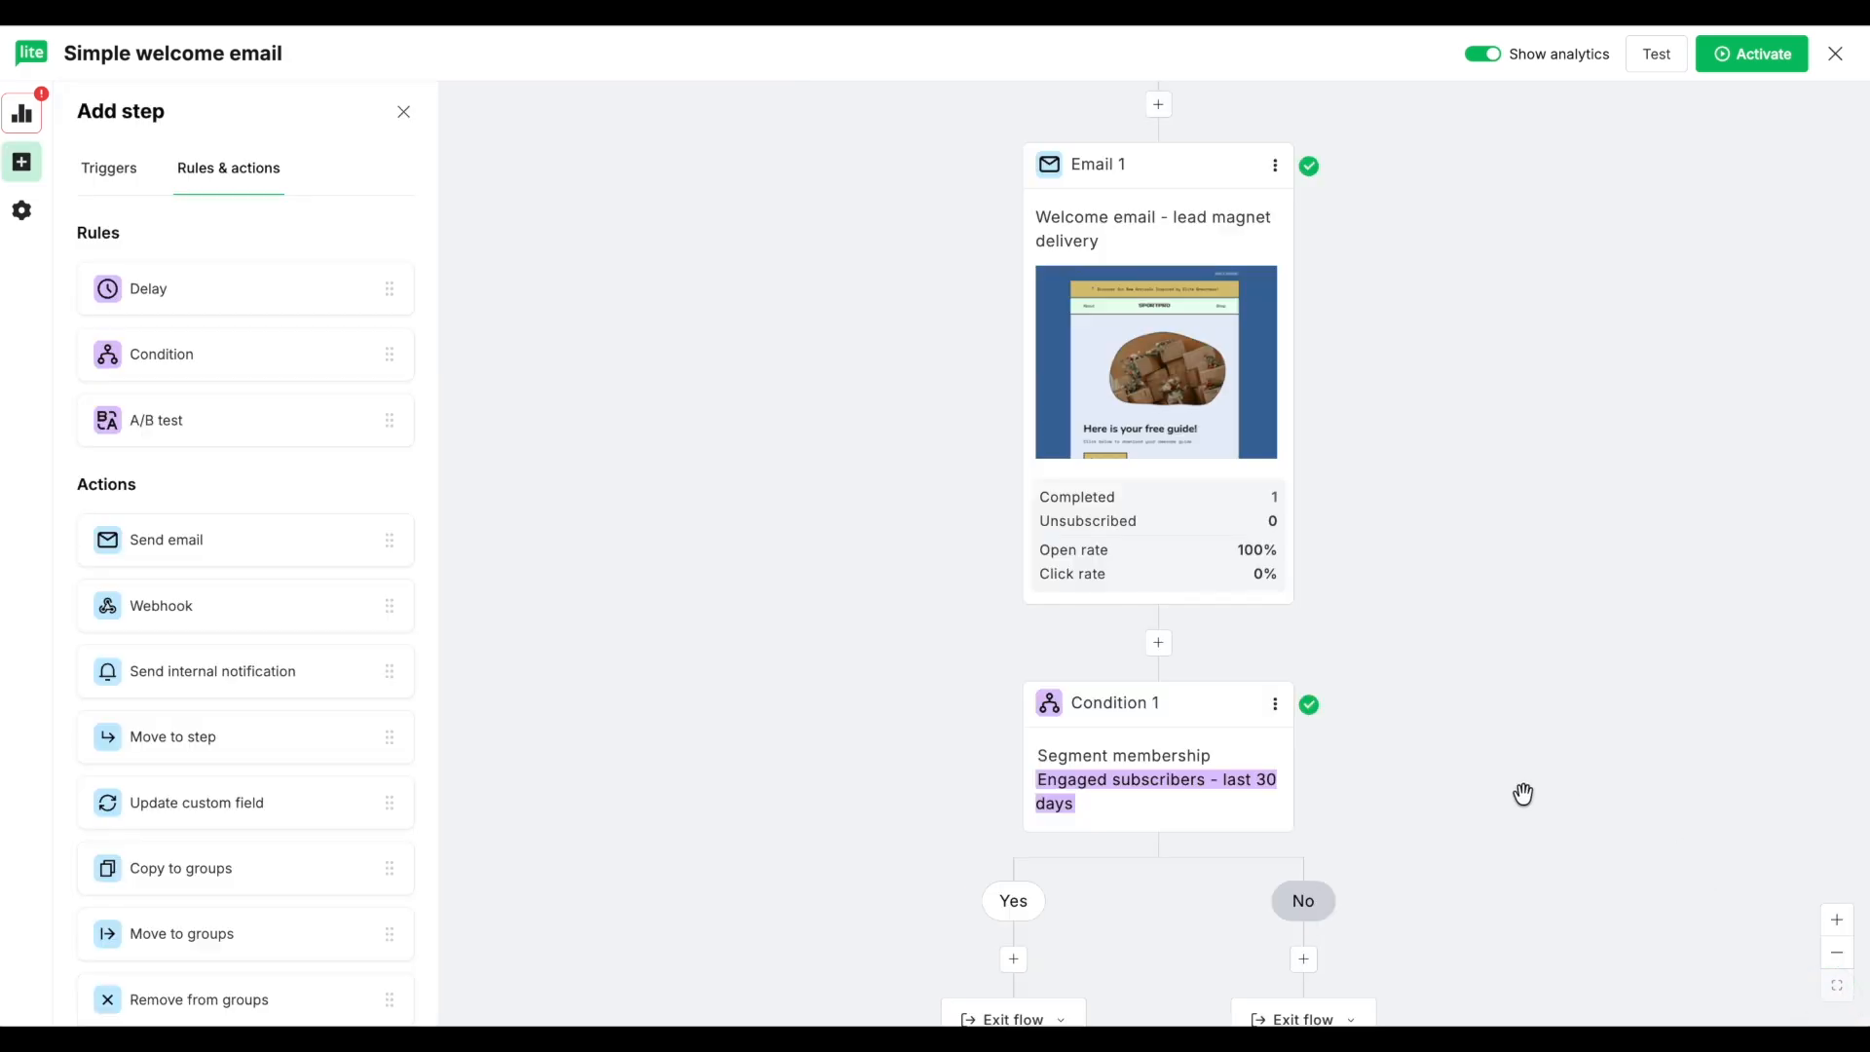